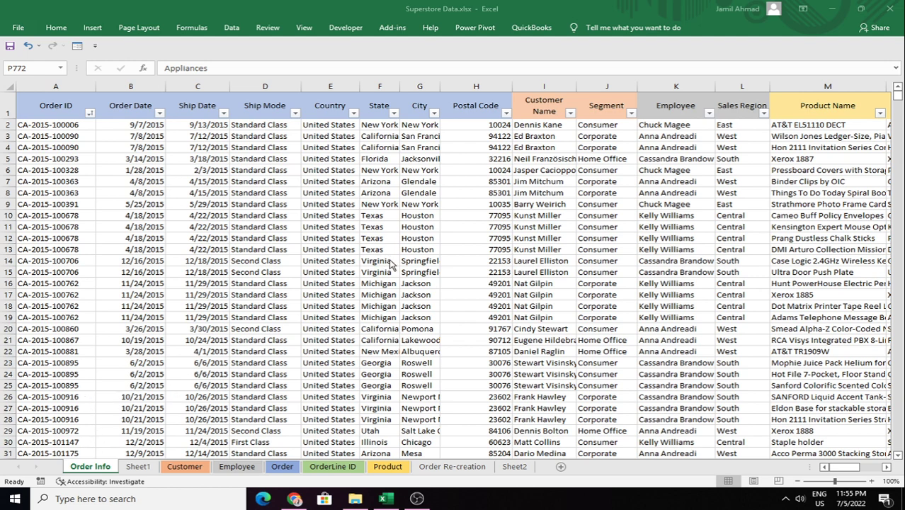
# Step: Examine the order, customer, employee and product column headers from Order ID through Product Name on the Order Info sheet
pyautogui.click(62, 111)
pyautogui.click(134, 112)
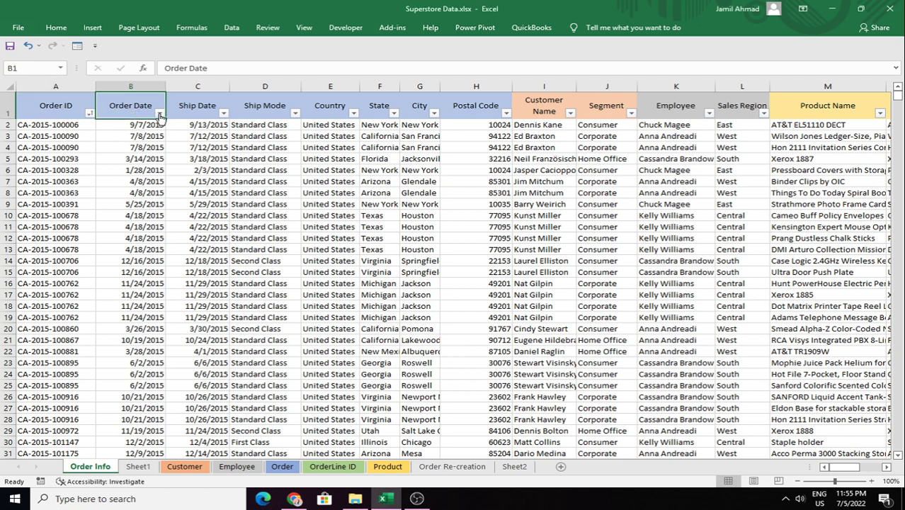
pyautogui.click(201, 112)
pyautogui.click(268, 110)
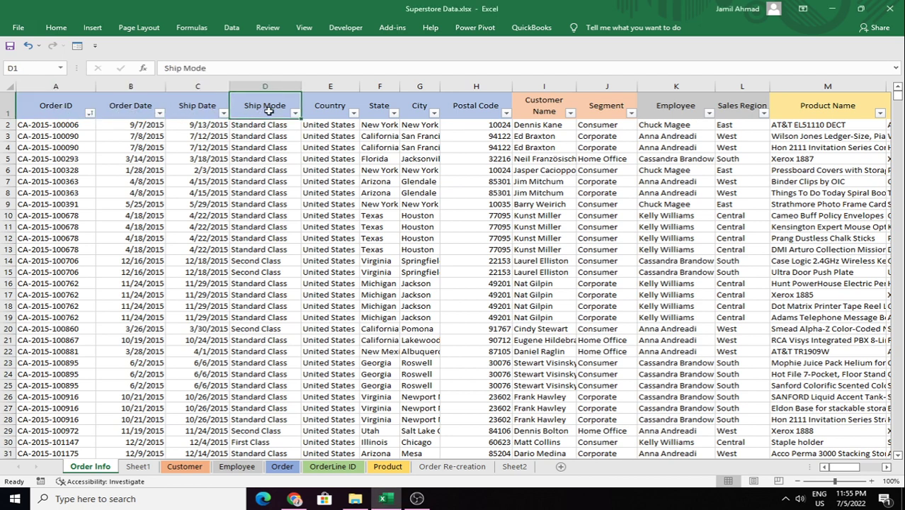
pyautogui.click(333, 114)
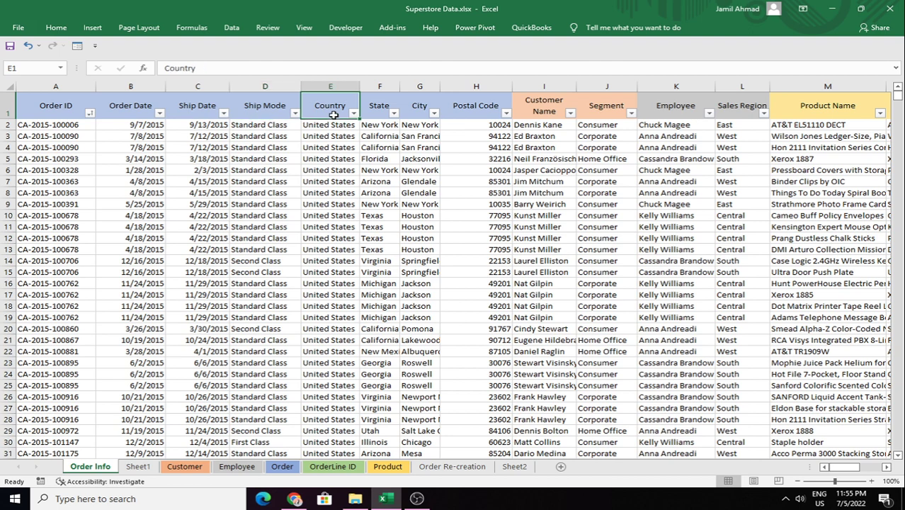
pyautogui.click(383, 113)
pyautogui.click(425, 112)
pyautogui.click(469, 112)
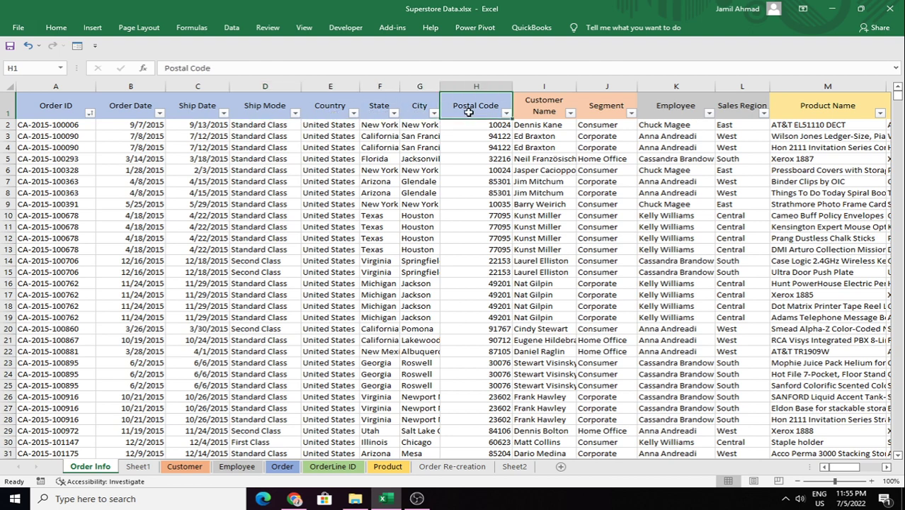
pyautogui.click(548, 111)
pyautogui.click(596, 111)
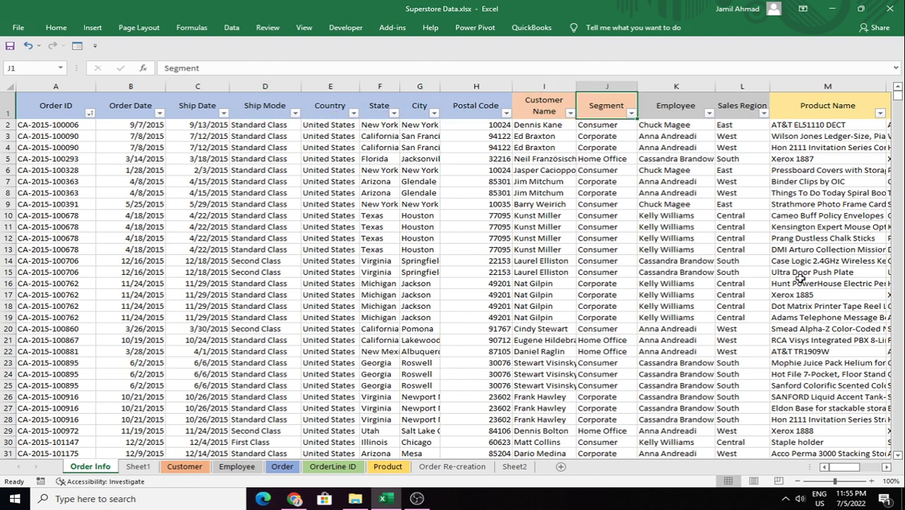
pyautogui.click(742, 117)
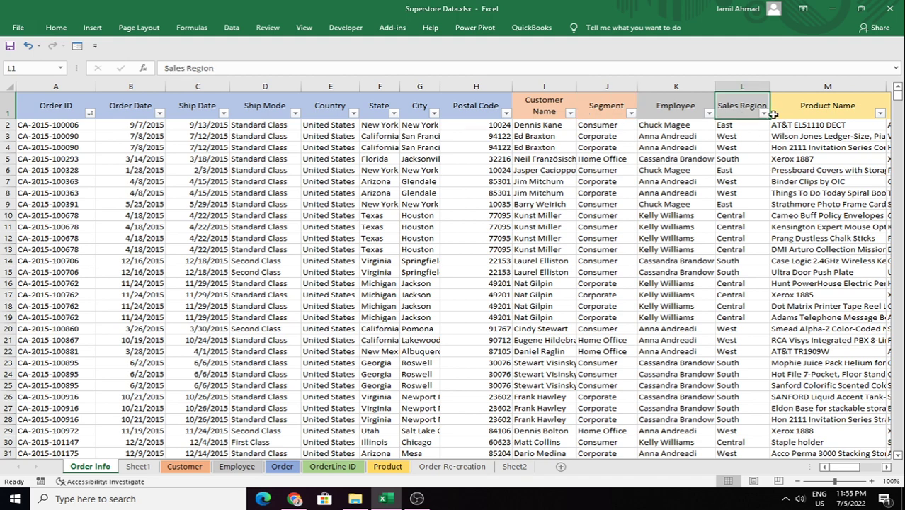
pyautogui.click(811, 111)
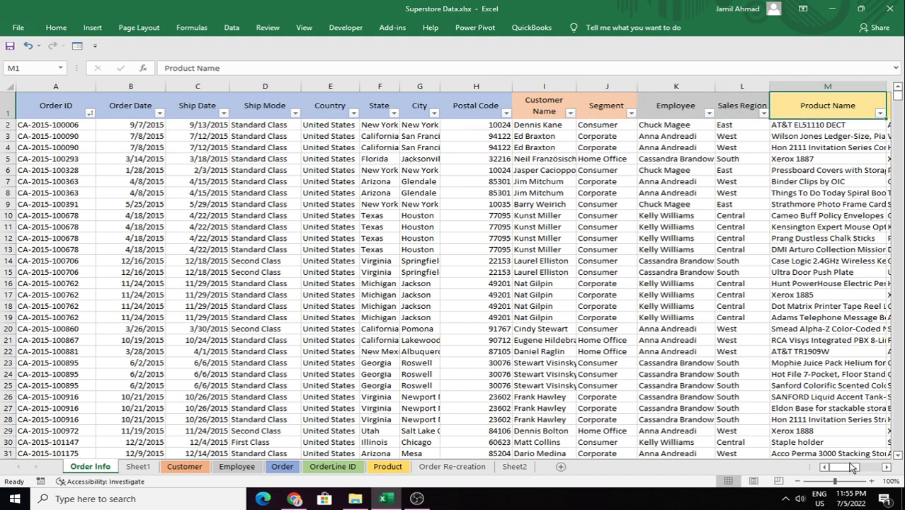
# Step: Examine the remaining product and sales column headers, including Category, Quantity, Sales and Discount
pyautogui.moveTo(850, 467); pyautogui.dragTo(862, 472)
pyautogui.click(684, 105)
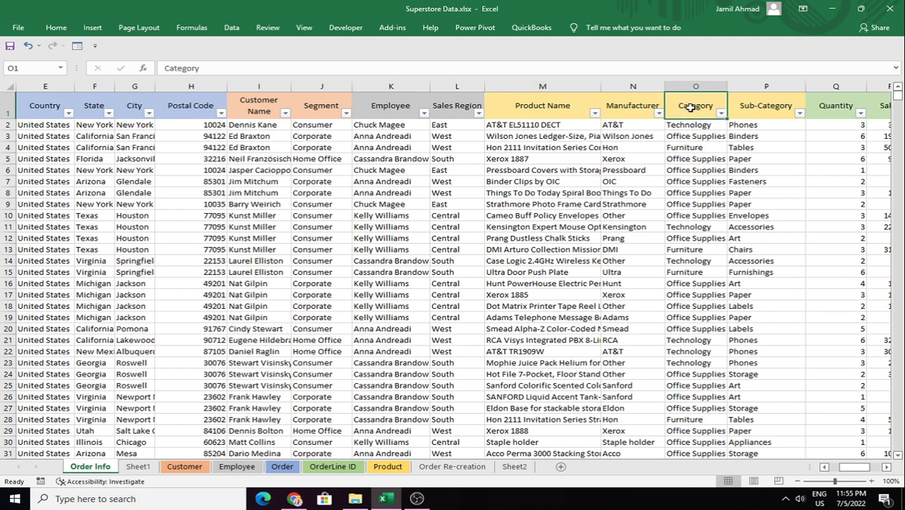
pyautogui.click(830, 114)
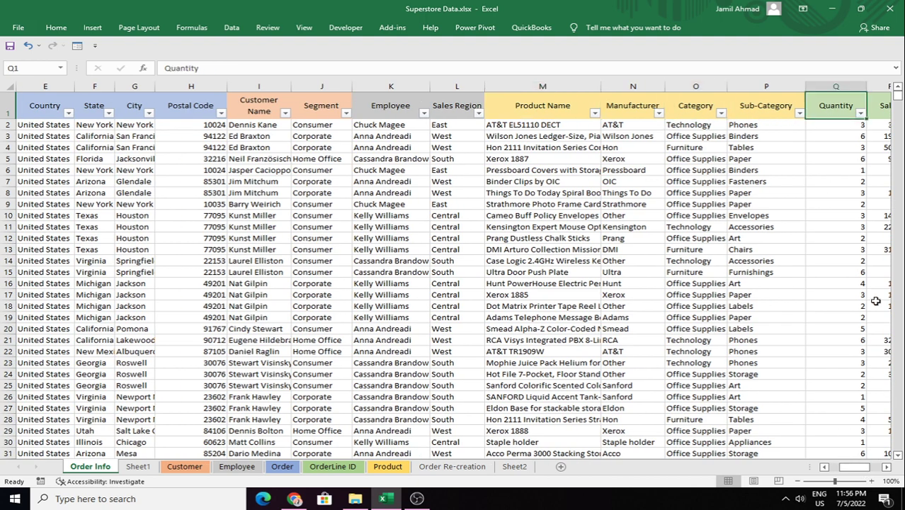
pyautogui.click(885, 466)
pyautogui.click(885, 466)
pyautogui.click(885, 466)
pyautogui.click(885, 466)
pyautogui.click(885, 466)
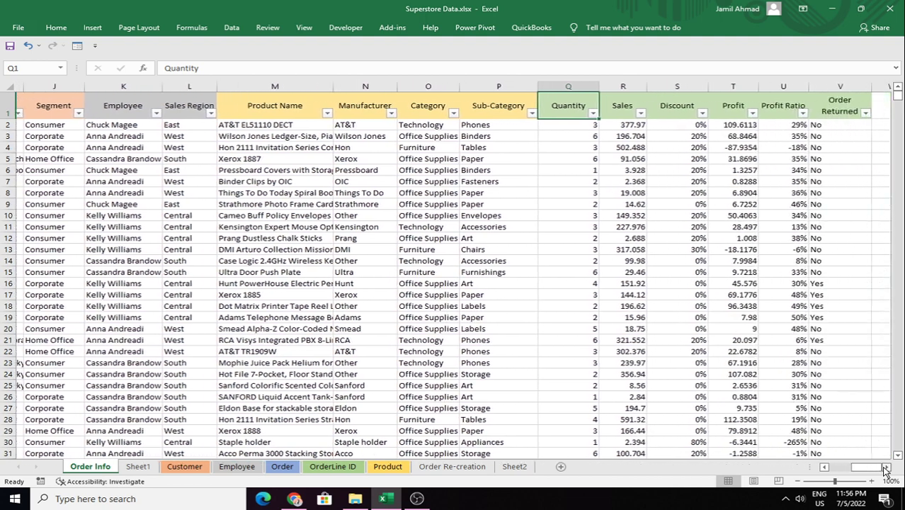
pyautogui.click(885, 467)
pyautogui.click(551, 104)
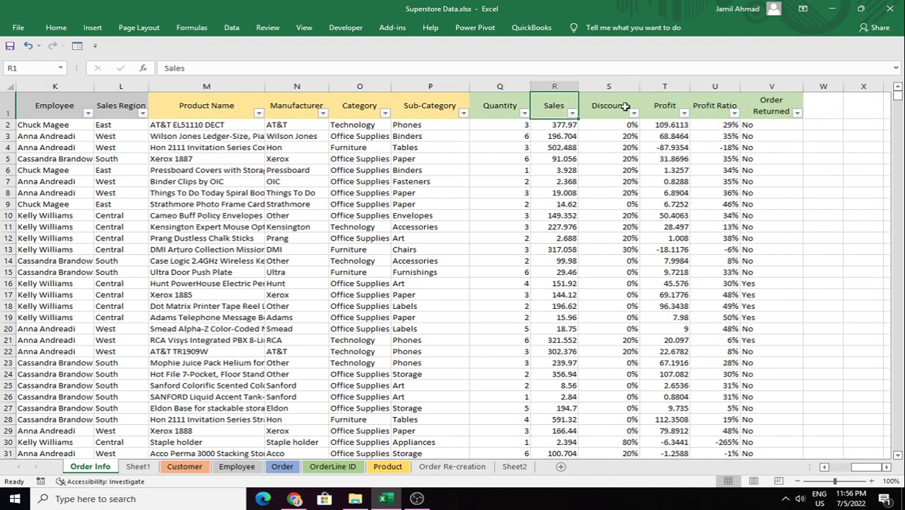
pyautogui.click(625, 107)
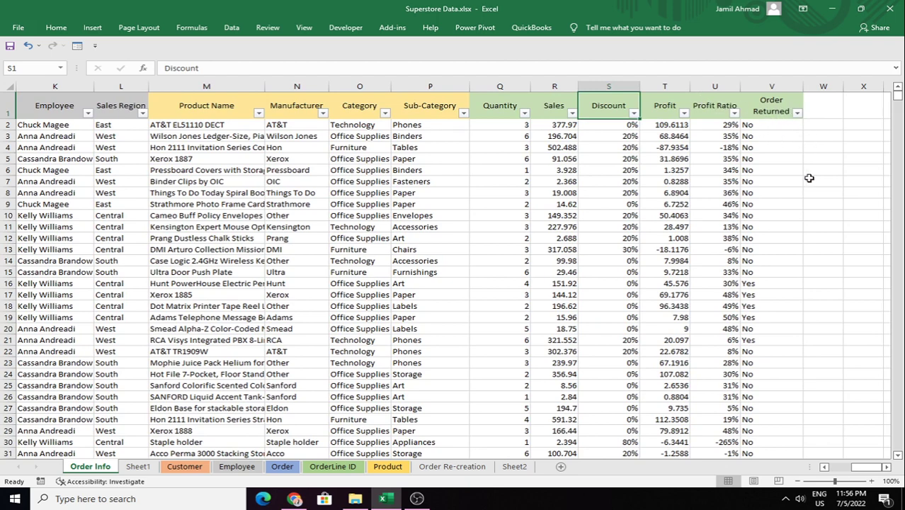
# Step: Examine the order records down to the last data row, checking its order IDs and dates, and return to the first row
pyautogui.hscroll(-5, 873, 470)
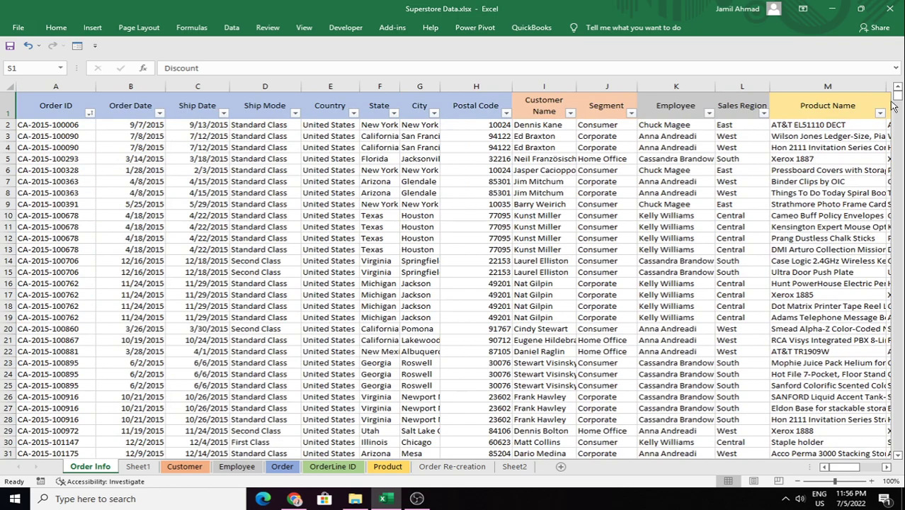
pyautogui.moveTo(897, 93); pyautogui.dragTo(900, 117)
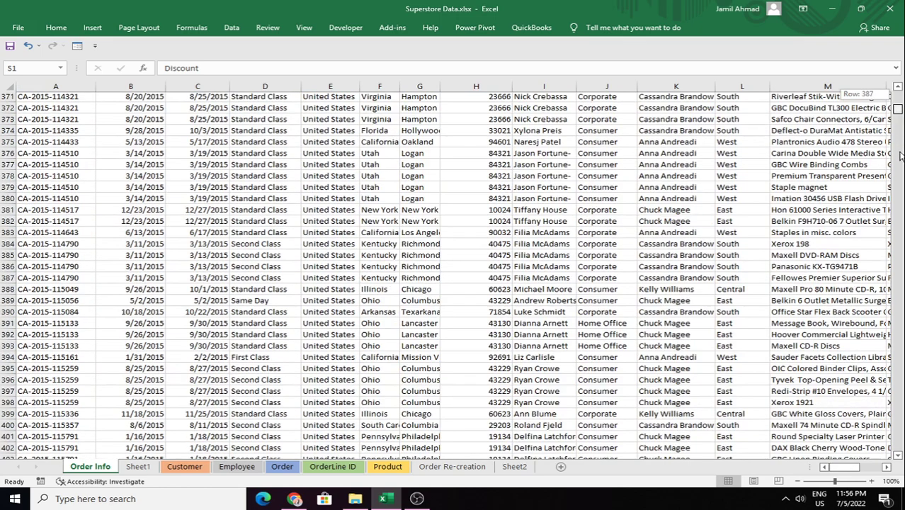
pyautogui.moveTo(900, 155); pyautogui.dragTo(899, 259)
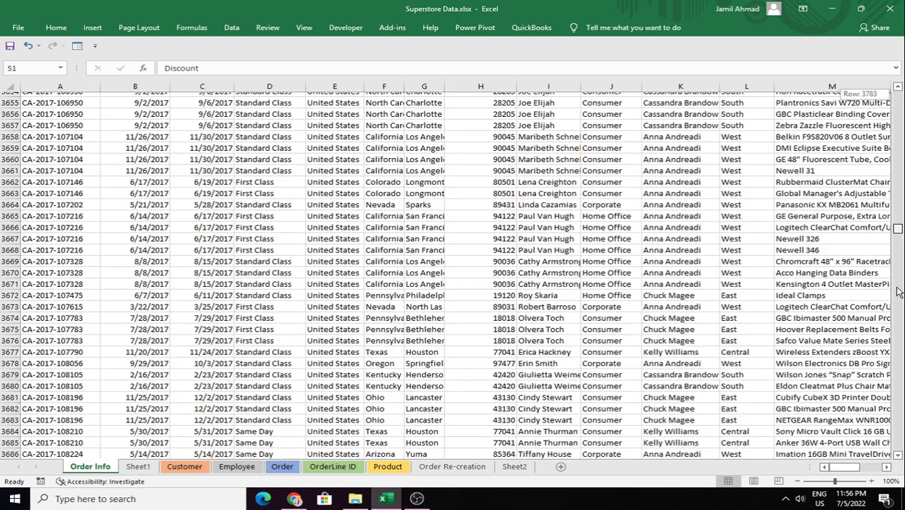
pyautogui.moveTo(898, 291); pyautogui.dragTo(902, 462)
pyautogui.click(900, 457)
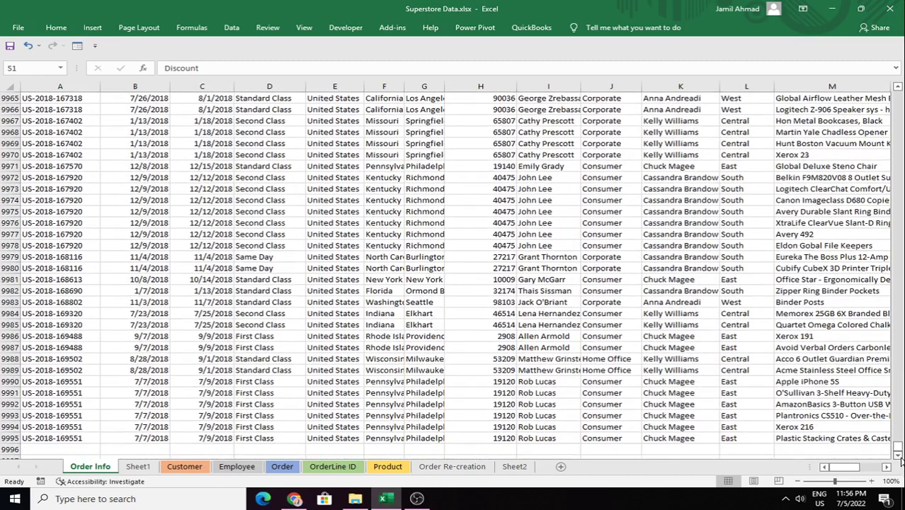
pyautogui.click(69, 439)
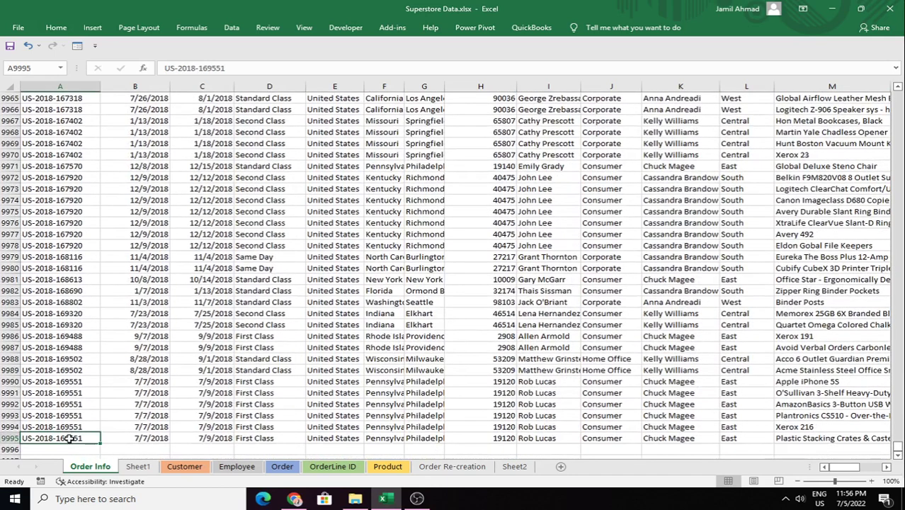
pyautogui.click(77, 356)
pyautogui.click(83, 257)
pyautogui.click(144, 311)
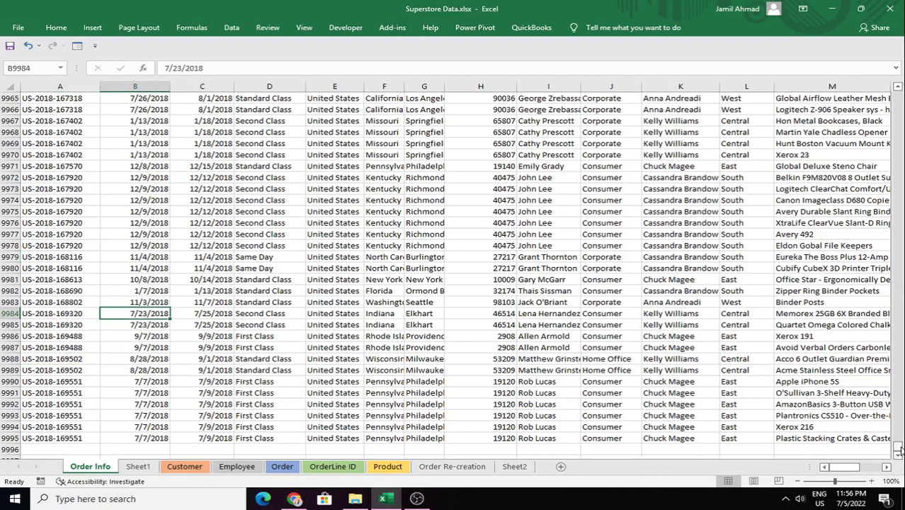
pyautogui.moveTo(899, 448); pyautogui.dragTo(898, 446)
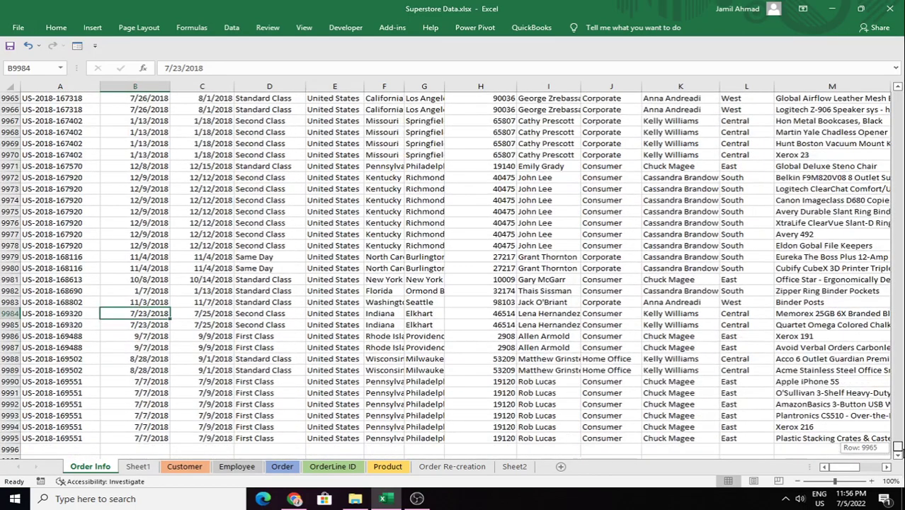
pyautogui.moveTo(898, 446); pyautogui.dragTo(899, 92)
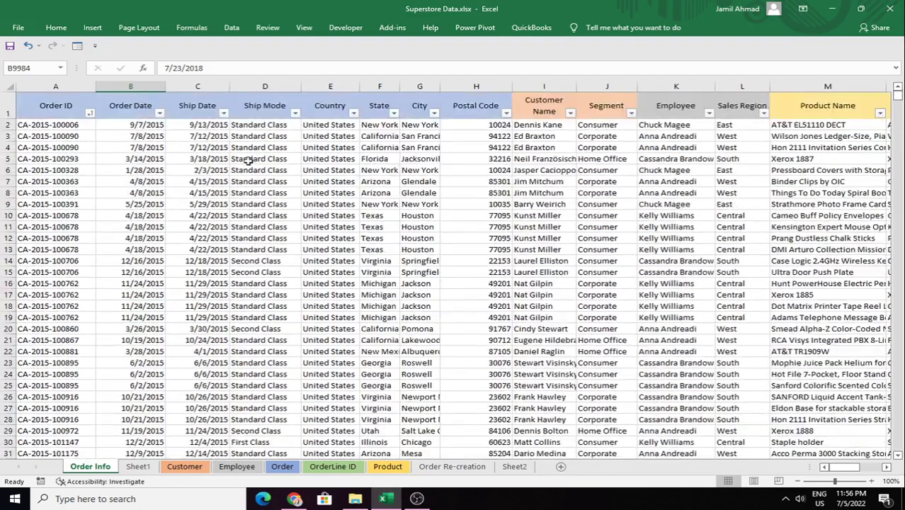
# Step: Check which years the Order Date filter offers and close it without applying a filter
pyautogui.click(161, 113)
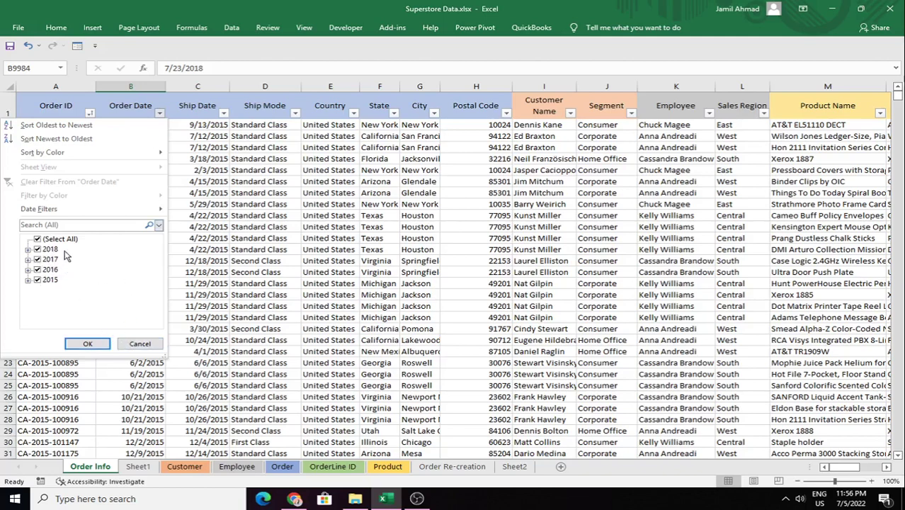
pyautogui.click(142, 343)
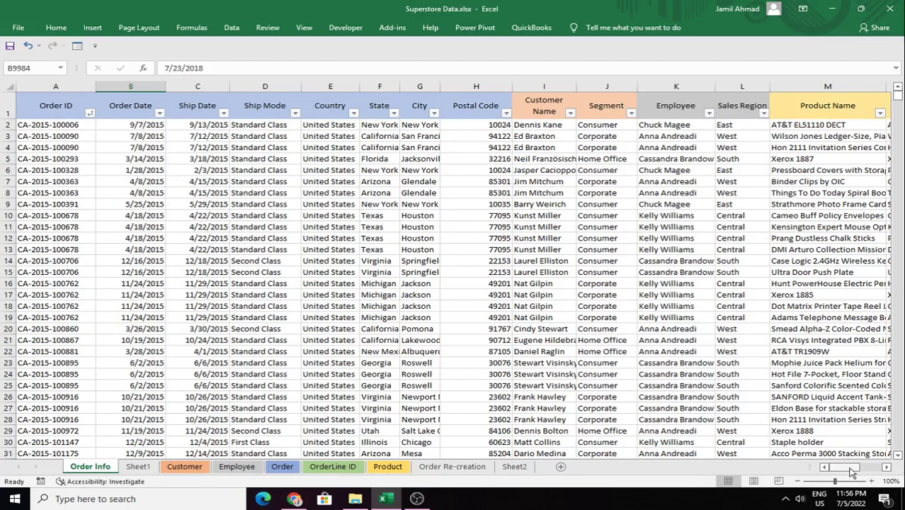
pyautogui.moveTo(854, 469)
pyautogui.mouseDown()
pyautogui.moveTo(875, 474)
pyautogui.moveTo(844, 471)
pyautogui.mouseUp()
# Step: Filter the Order Date column to show only 2015 orders
pyautogui.click(160, 113)
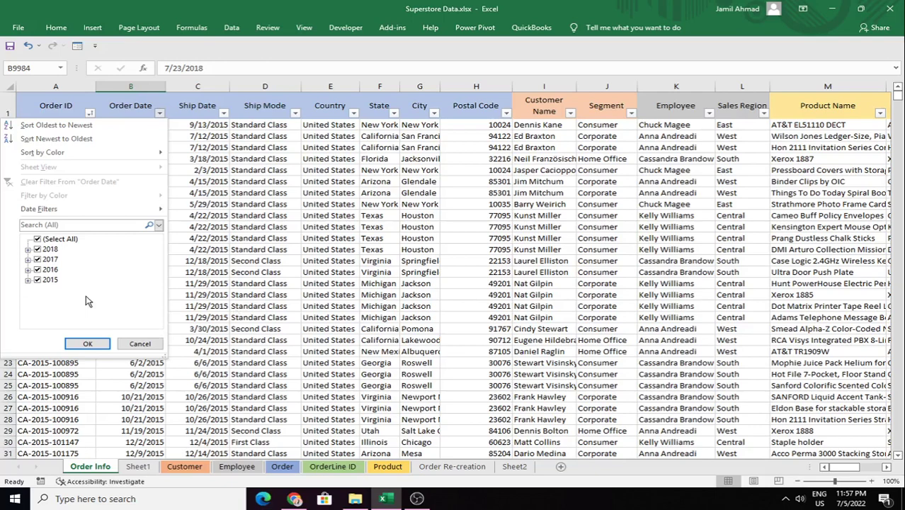
pyautogui.click(38, 239)
pyautogui.click(38, 281)
pyautogui.click(27, 281)
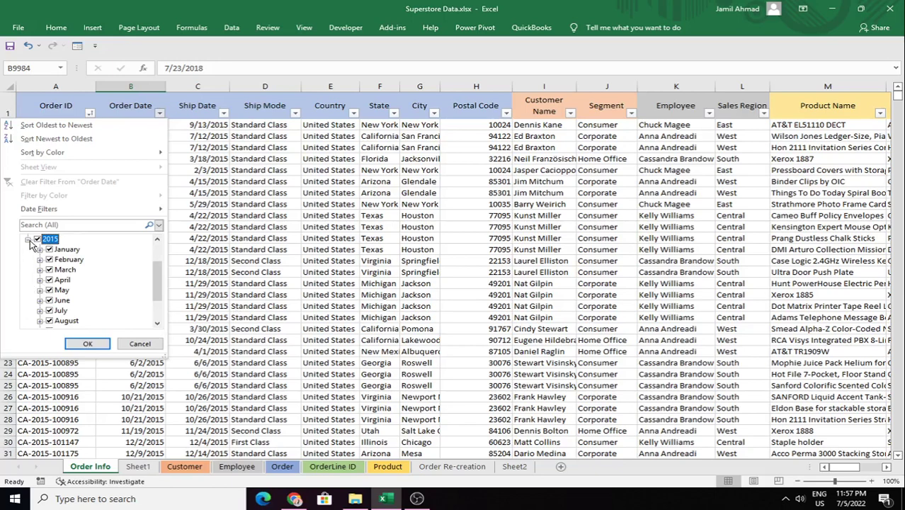
pyautogui.click(28, 240)
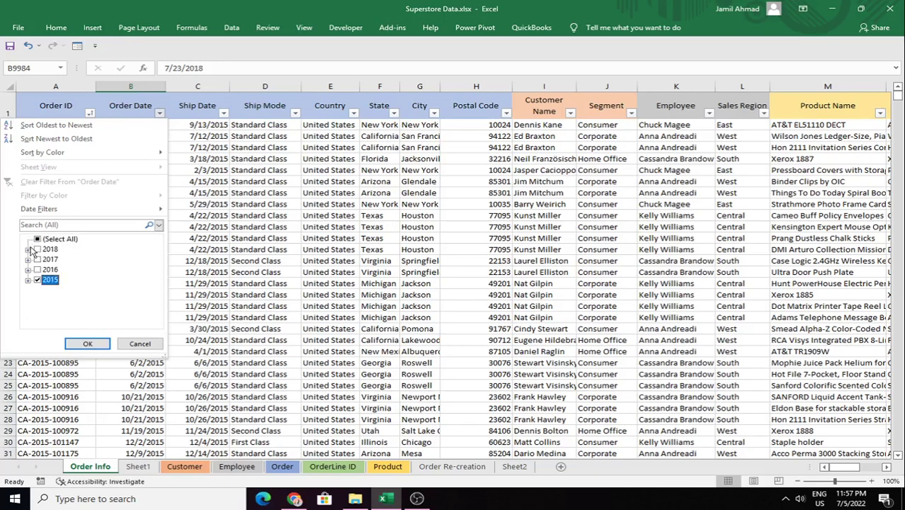
pyautogui.click(87, 344)
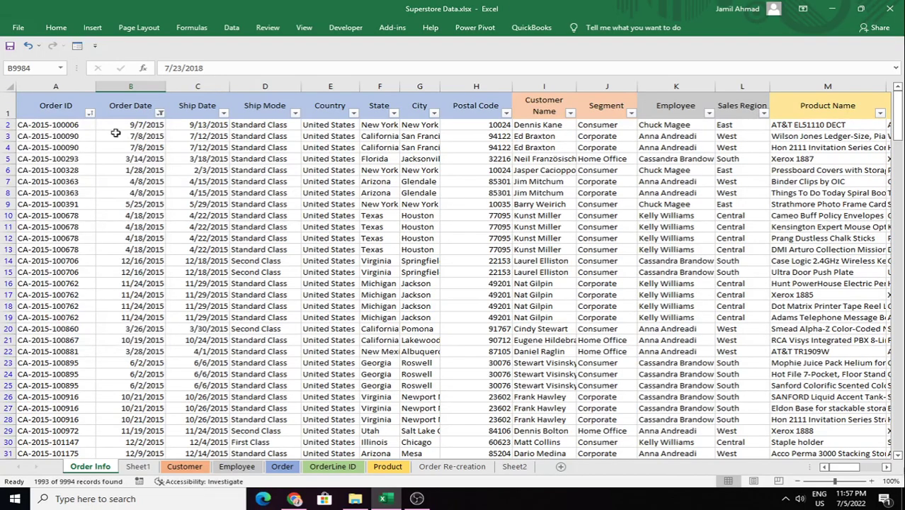
# Step: Review the filtered 2015 orders down to the last row and return to the first row
pyautogui.scroll(-20, 134, 236)
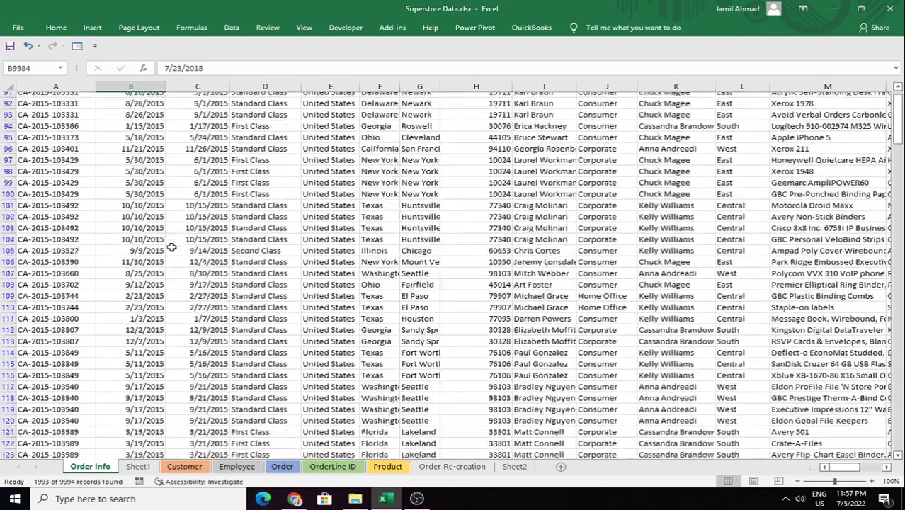
pyautogui.scroll(-20, 171, 246)
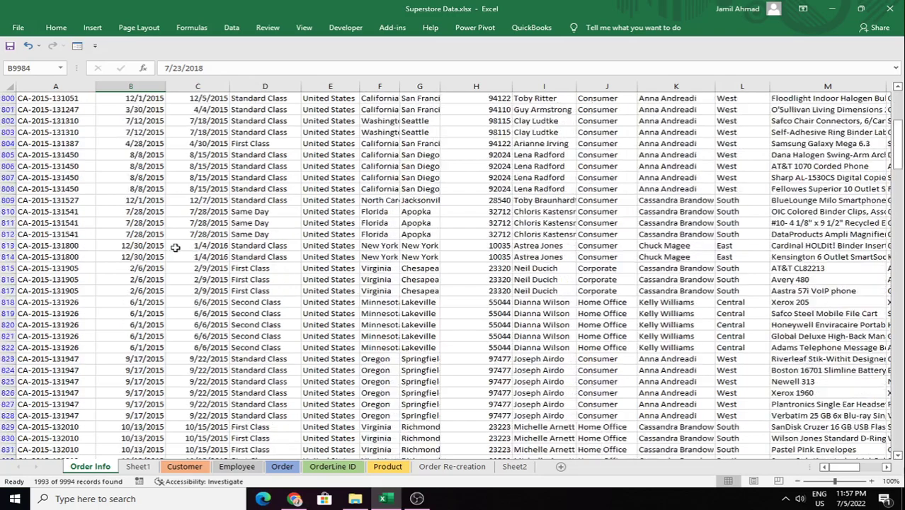
pyautogui.moveTo(901, 150); pyautogui.dragTo(901, 439)
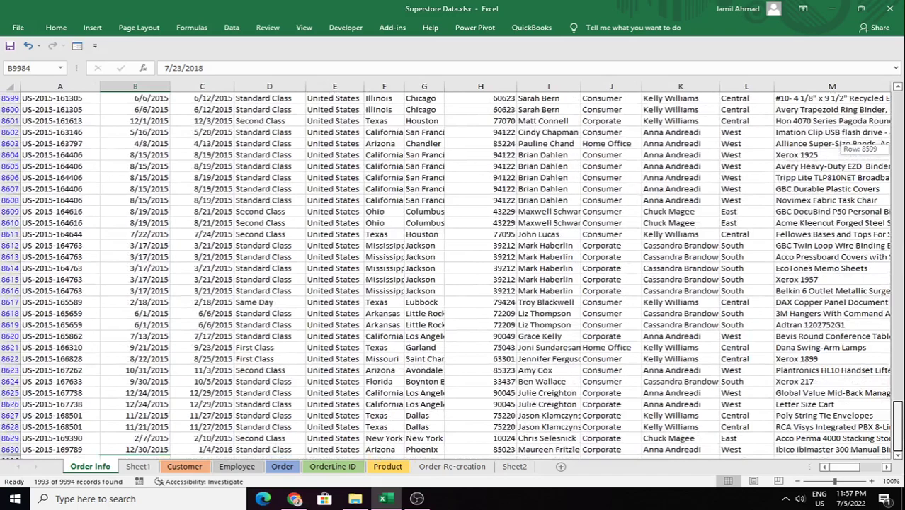
pyautogui.moveTo(901, 439); pyautogui.dragTo(898, 113)
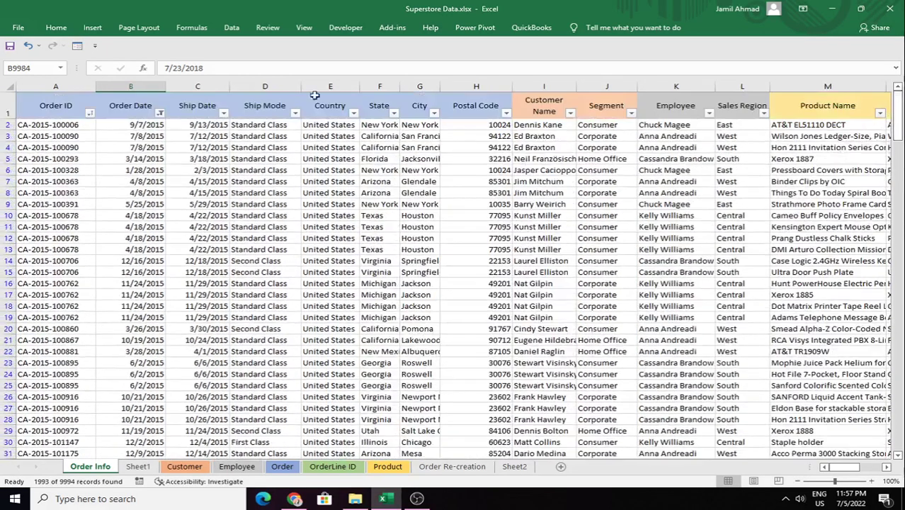
# Step: Select the entire Order Date column on the filtered sheet
pyautogui.click(151, 84)
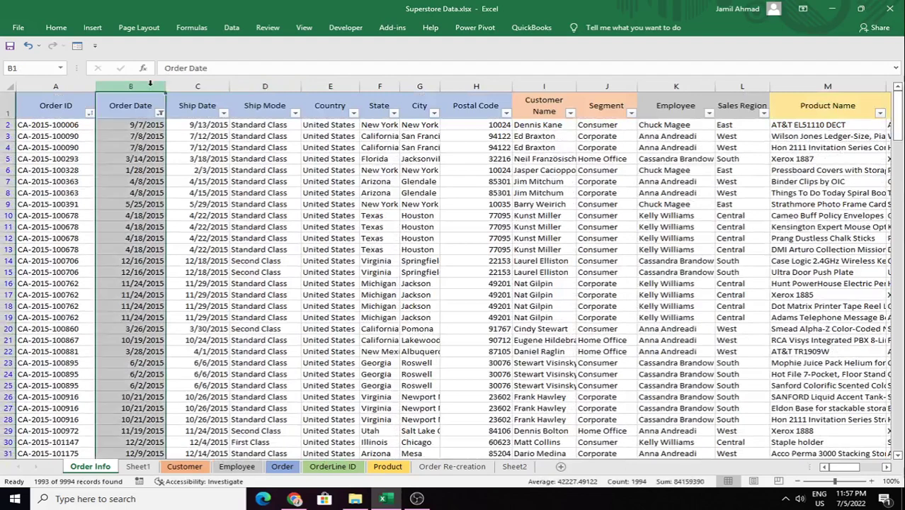
pyautogui.click(214, 160)
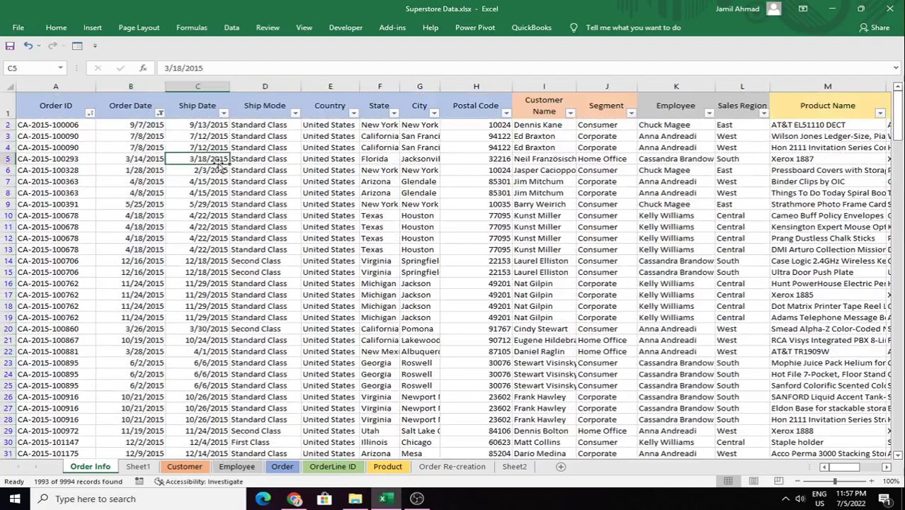
pyautogui.click(140, 86)
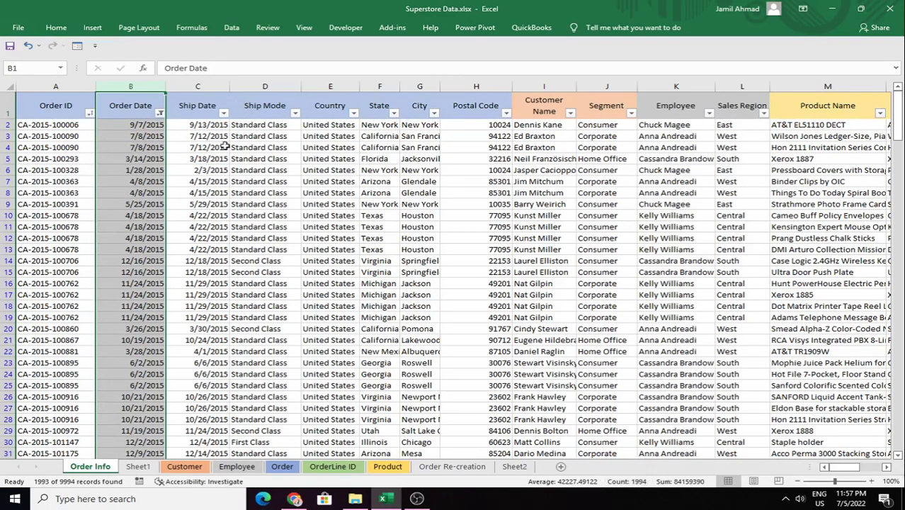
pyautogui.click(140, 106)
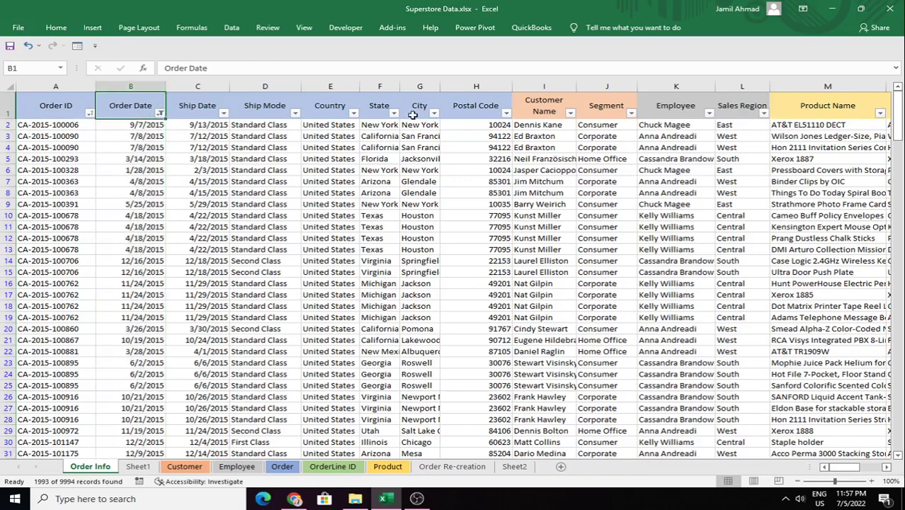
pyautogui.click(122, 86)
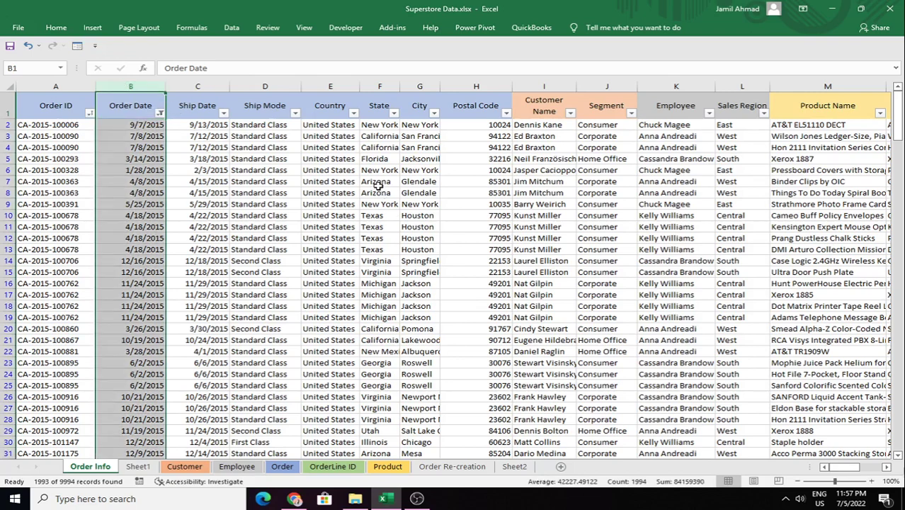
# Step: Filter the Order Date column to show only orders from December 2015
pyautogui.click(308, 173)
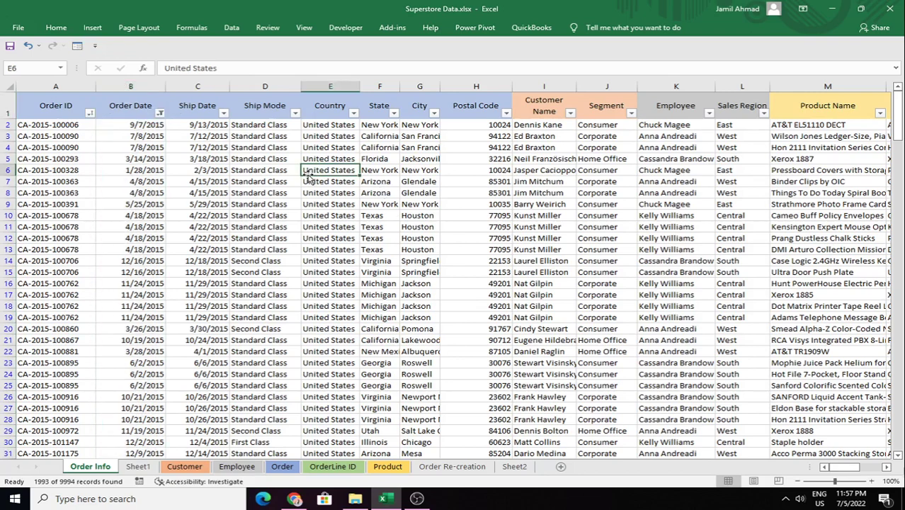
pyautogui.click(161, 114)
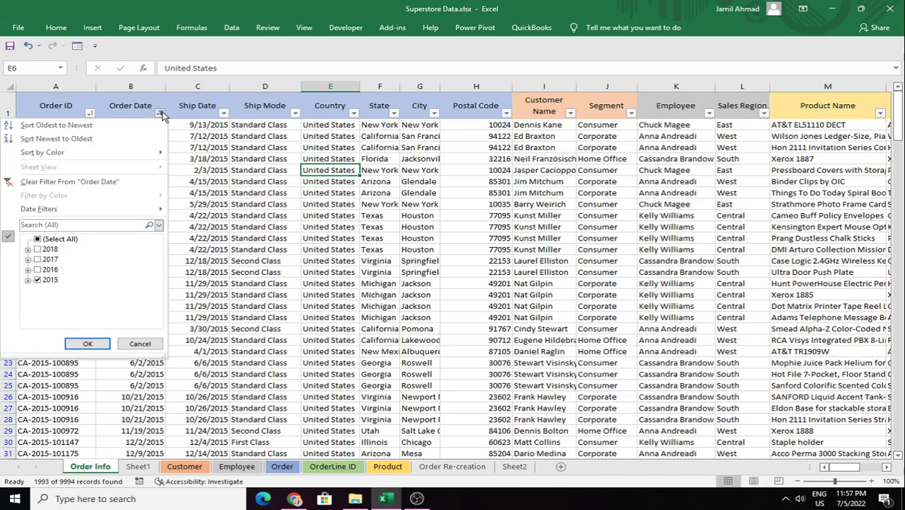
pyautogui.click(28, 280)
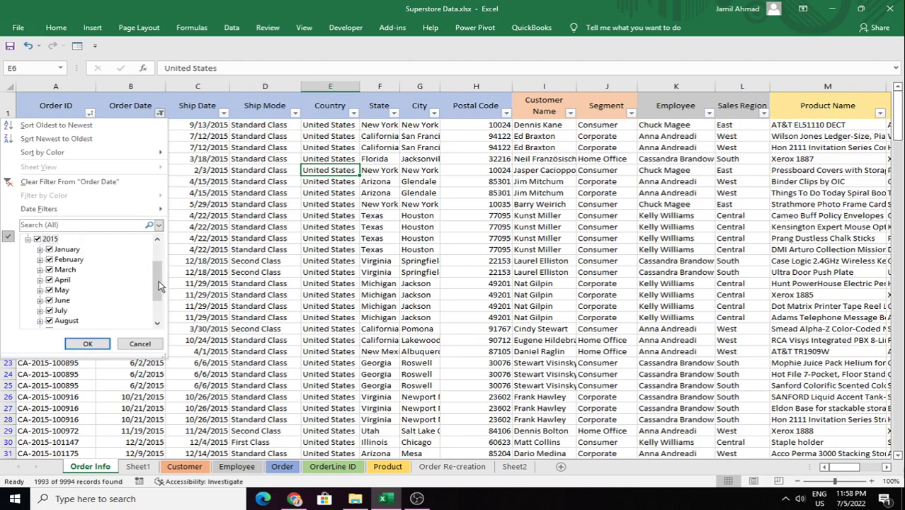
pyautogui.moveTo(160, 285); pyautogui.dragTo(157, 322)
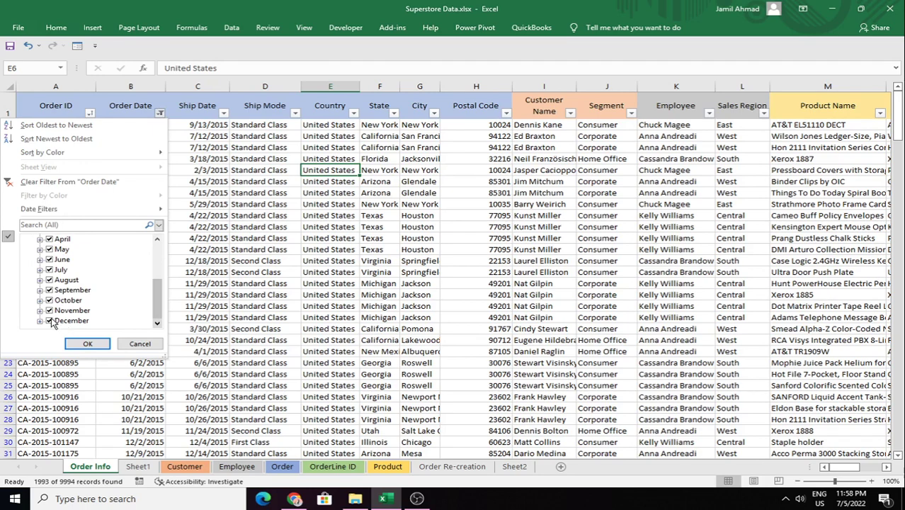
pyautogui.moveTo(156, 291); pyautogui.dragTo(157, 270)
pyautogui.click(38, 250)
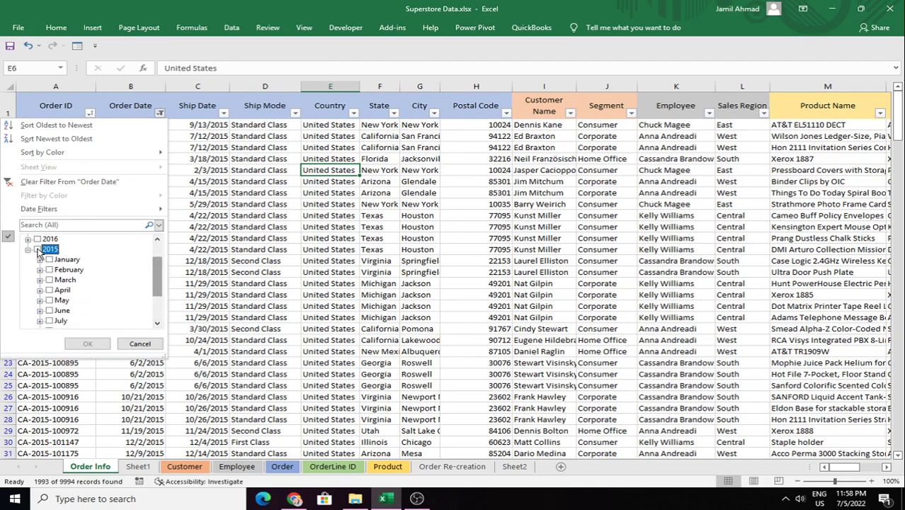
pyautogui.scroll(-3, 59, 278)
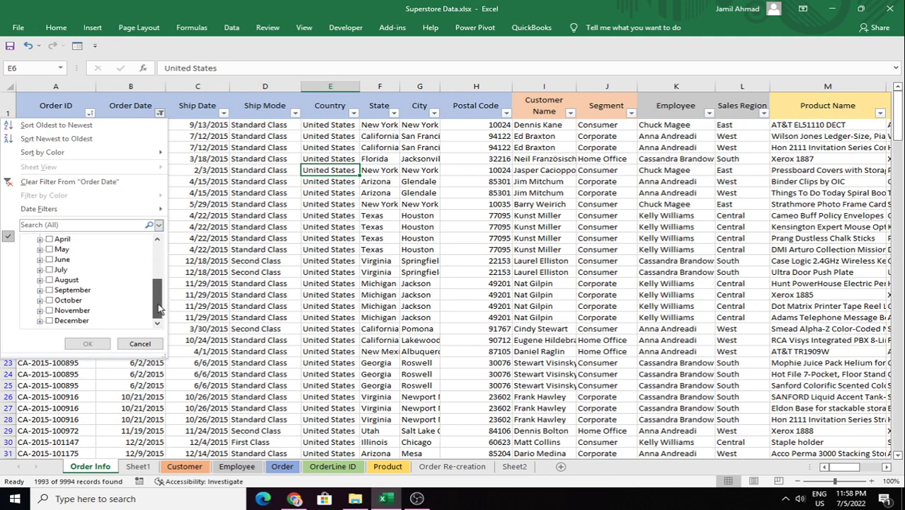
pyautogui.click(50, 322)
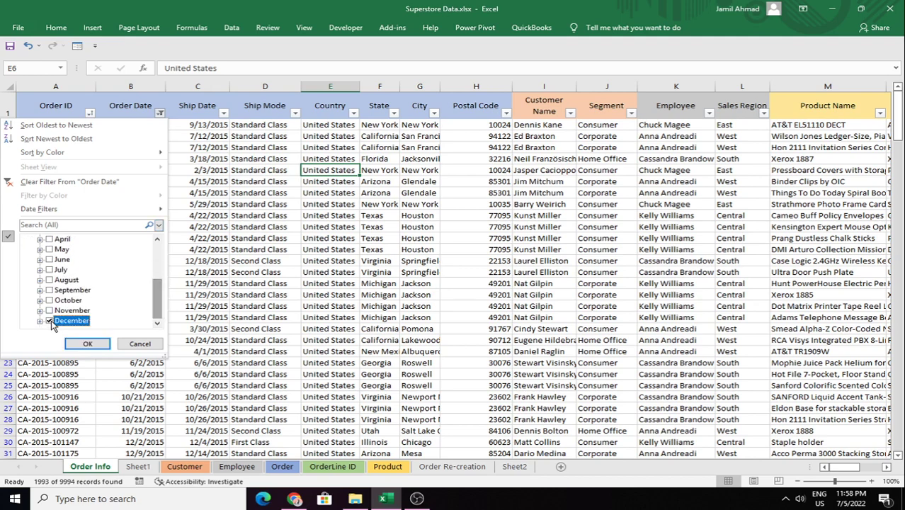
pyautogui.click(87, 344)
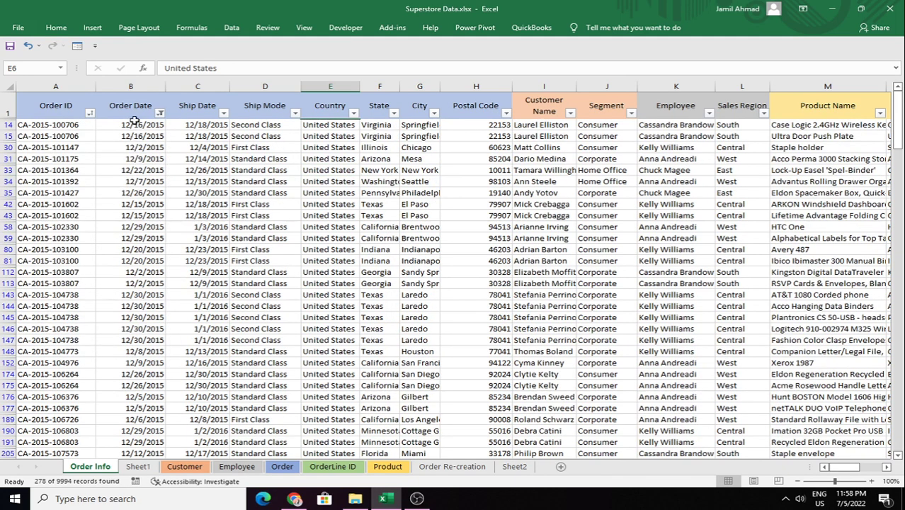
# Step: Review the December 2015 orders and their column headers, and select the entire Order ID column to check its record count
pyautogui.click(67, 87)
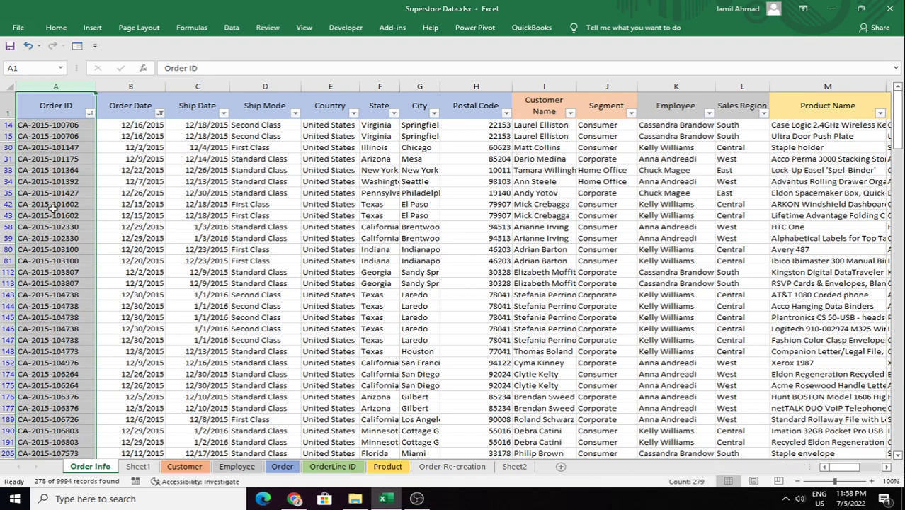
pyautogui.scroll(-20, 53, 209)
pyautogui.scroll(20, 46, 222)
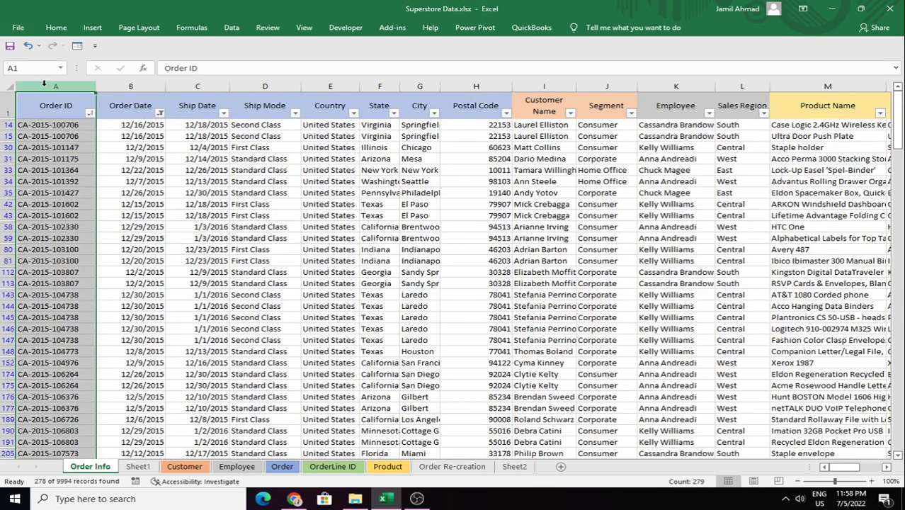
pyautogui.click(65, 112)
pyautogui.click(316, 112)
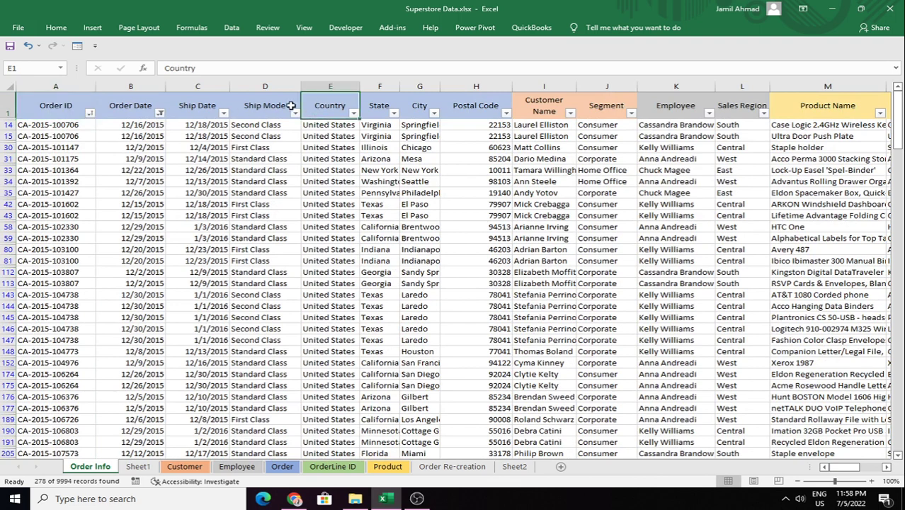
pyautogui.click(287, 107)
pyautogui.click(197, 108)
pyautogui.click(131, 106)
pyautogui.doubleClick(56, 106)
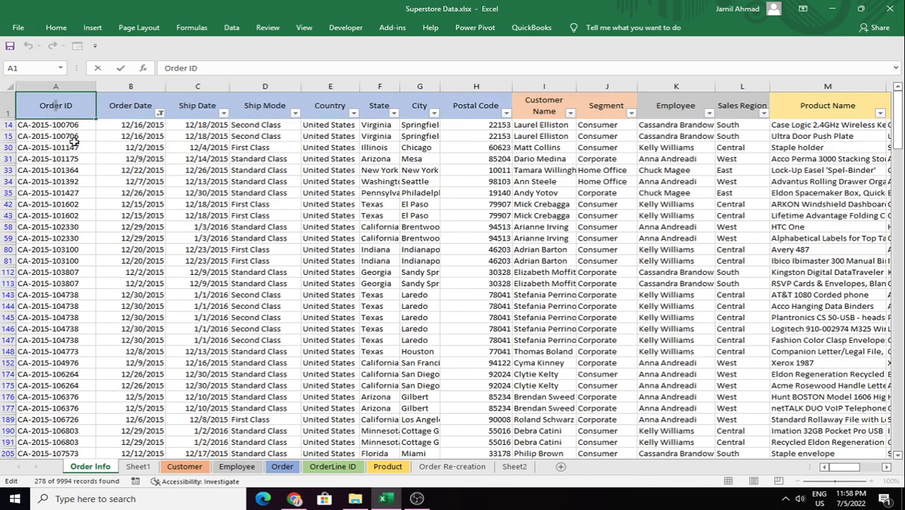
pyautogui.click(69, 86)
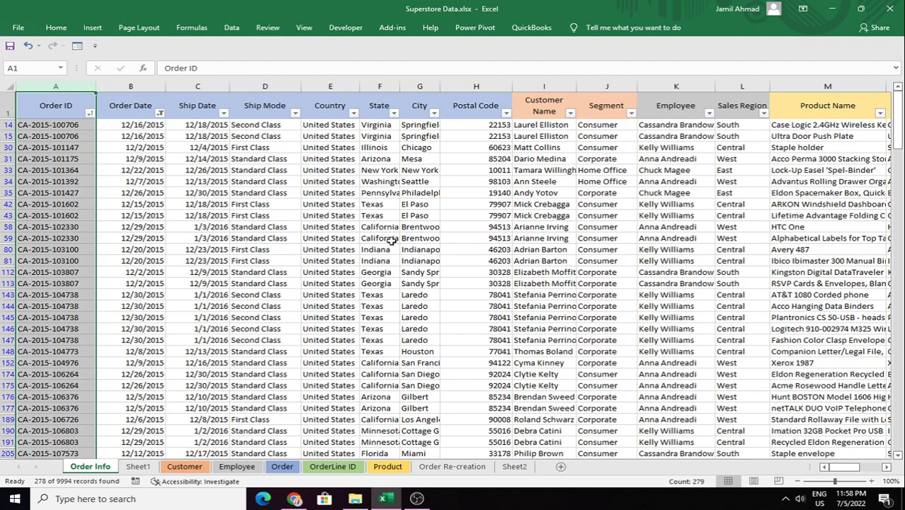
pyautogui.click(159, 114)
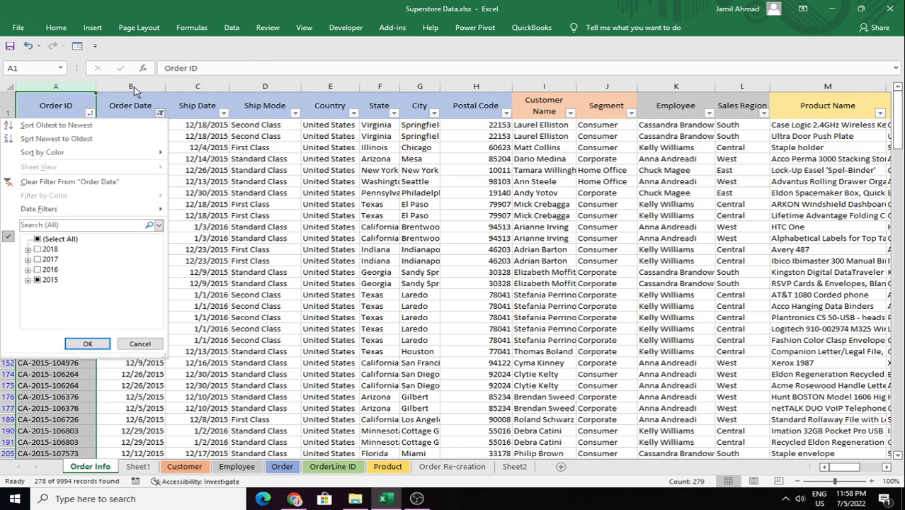
pyautogui.press('Escape')
pyautogui.click(254, 170)
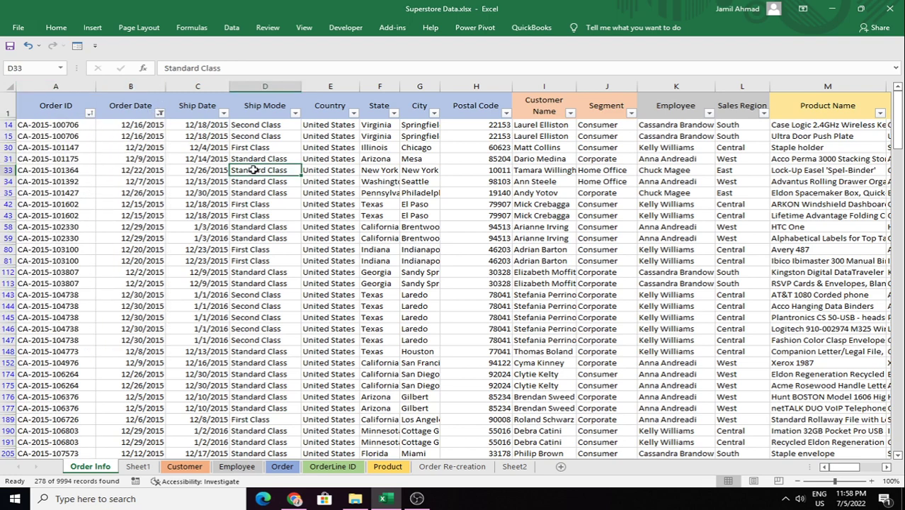
# Step: Change the Order Date filter to show only June 2015 orders, with December excluded
pyautogui.click(161, 113)
pyautogui.click(28, 280)
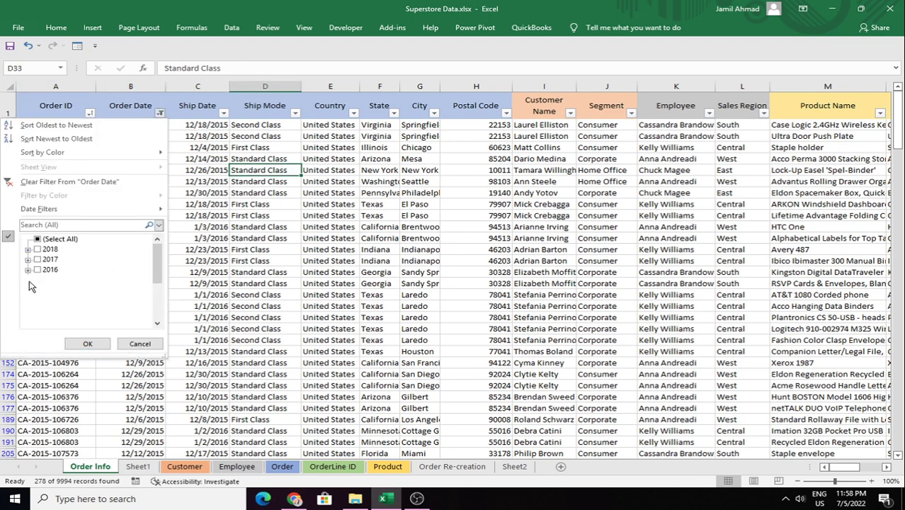
pyautogui.moveTo(161, 293); pyautogui.dragTo(160, 313)
pyautogui.click(50, 322)
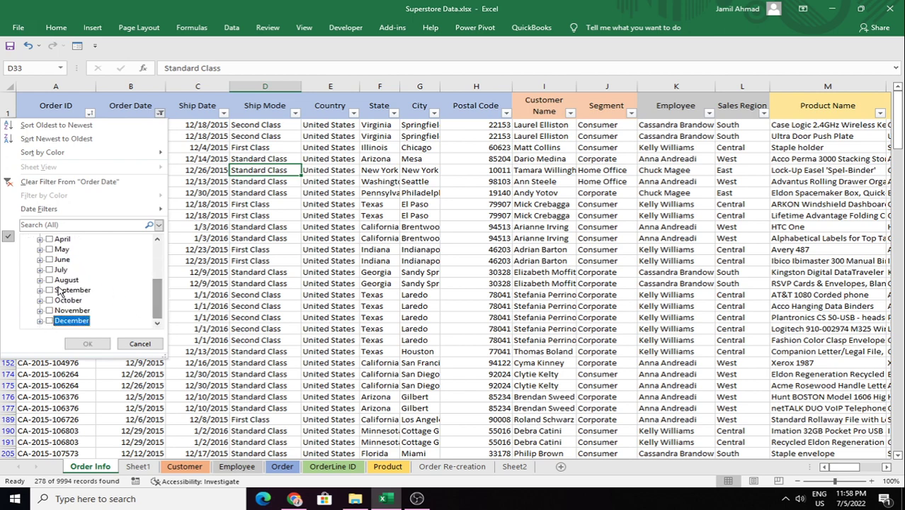
pyautogui.click(49, 260)
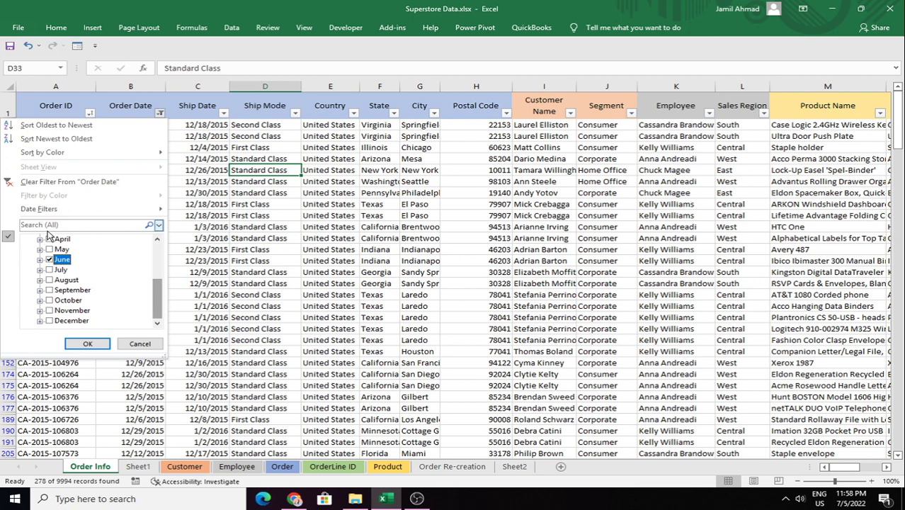
pyautogui.scroll(1, 159, 292)
pyautogui.scroll(3, 159, 291)
pyautogui.scroll(-4, 159, 291)
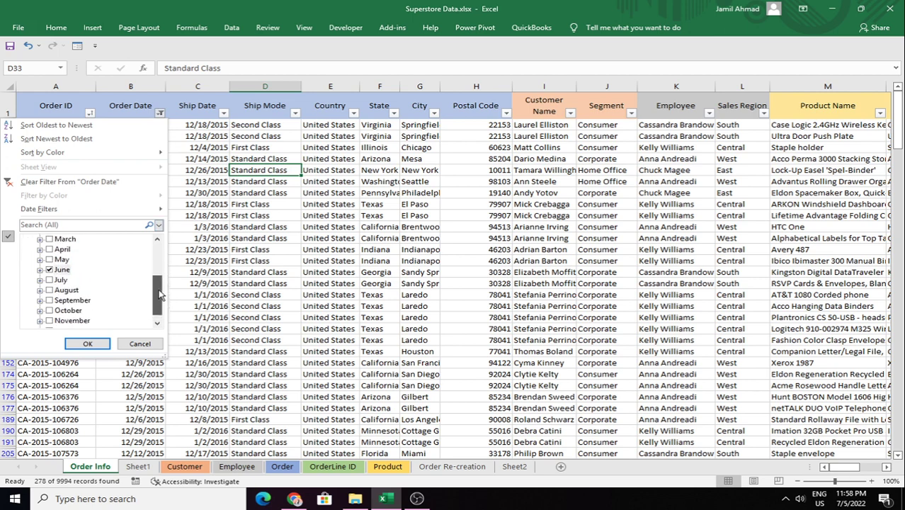
pyautogui.click(87, 344)
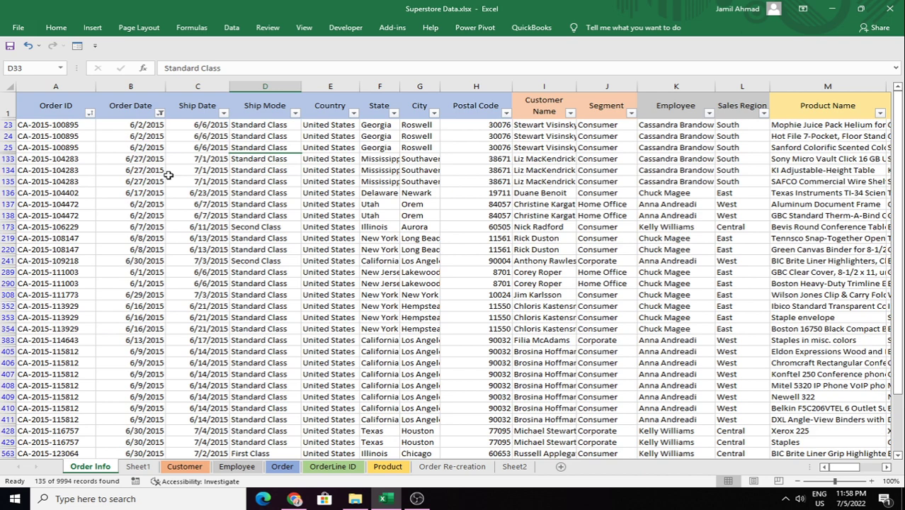
# Step: Look through the June 2015 orders and select the entire Order Date column to check the record count
pyautogui.scroll(-10, 163, 234)
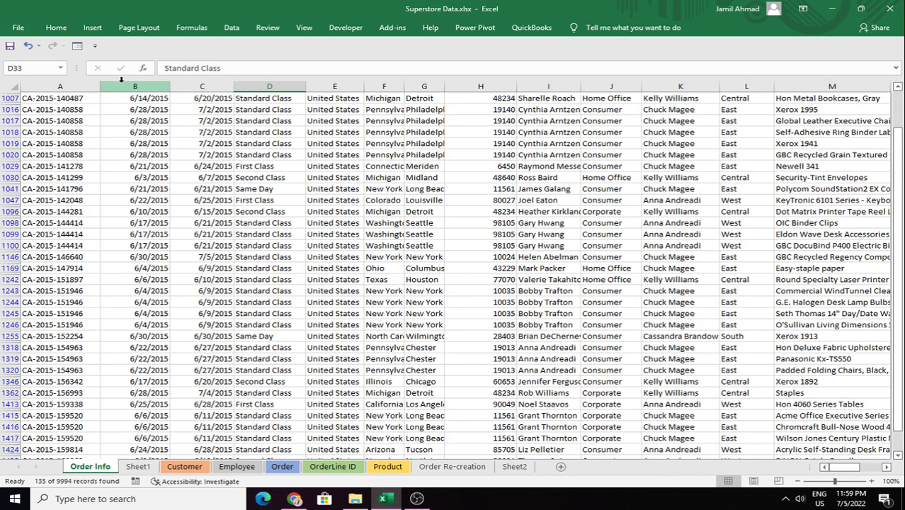
pyautogui.scroll(10, 134, 165)
pyautogui.click(130, 86)
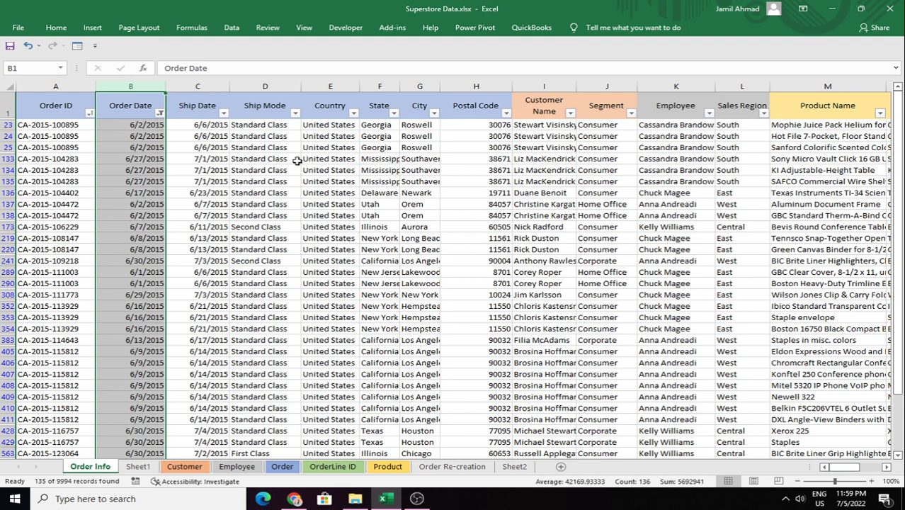
# Step: Change the Order Date filter to exclude 2015 and show only orders from June 2016
pyautogui.click(160, 115)
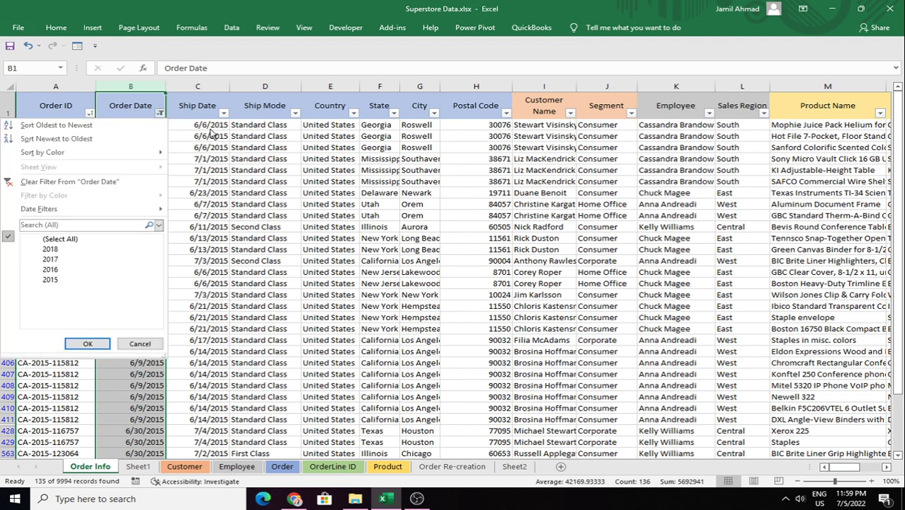
pyautogui.click(38, 281)
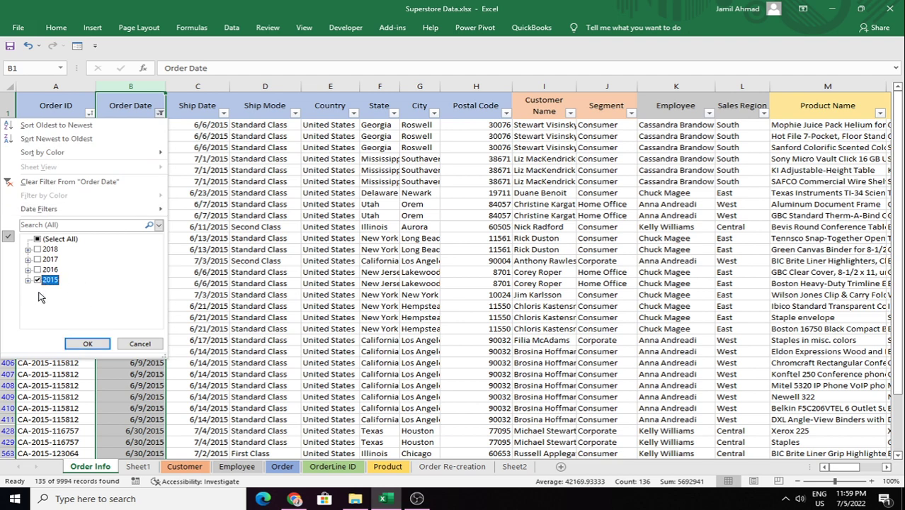
pyautogui.click(37, 270)
pyautogui.click(38, 280)
pyautogui.click(28, 270)
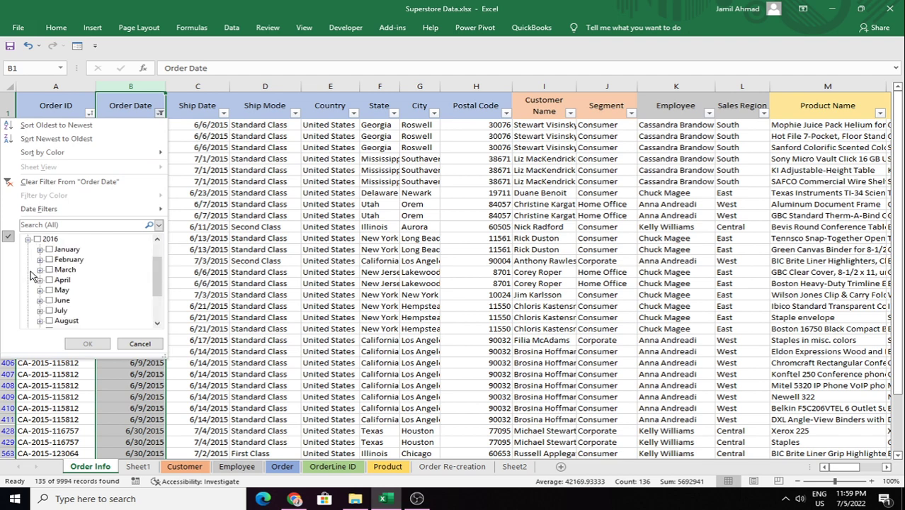
pyautogui.click(53, 301)
pyautogui.click(87, 344)
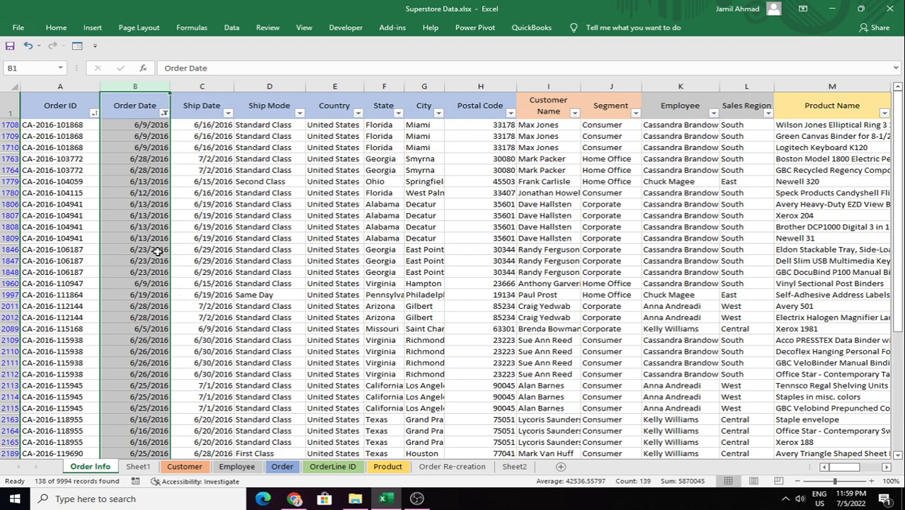
# Step: Look through the June 2016 orders and select the whole Order Date column to check its count
pyautogui.scroll(-20, 157, 250)
pyautogui.scroll(20, 157, 251)
pyautogui.moveTo(142, 86); pyautogui.dragTo(140, 86)
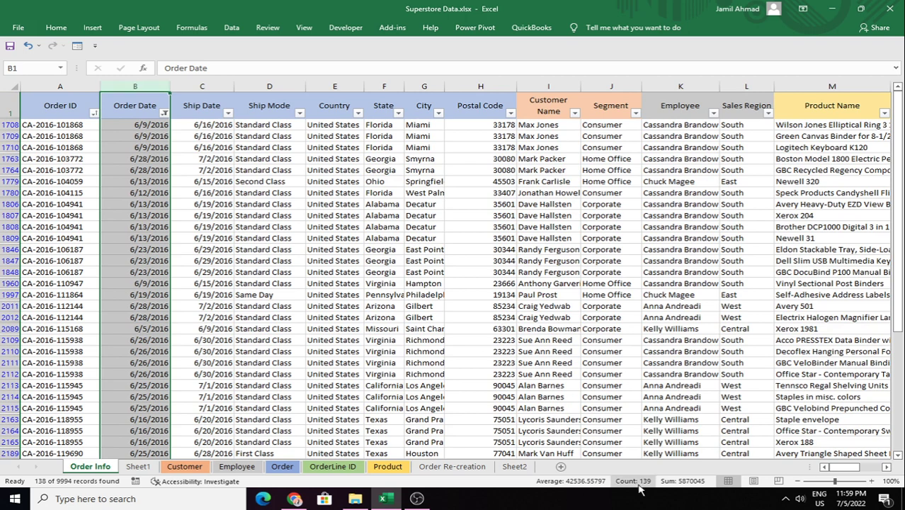
# Step: Change the Order Date filter from June to December within 2016
pyautogui.click(165, 113)
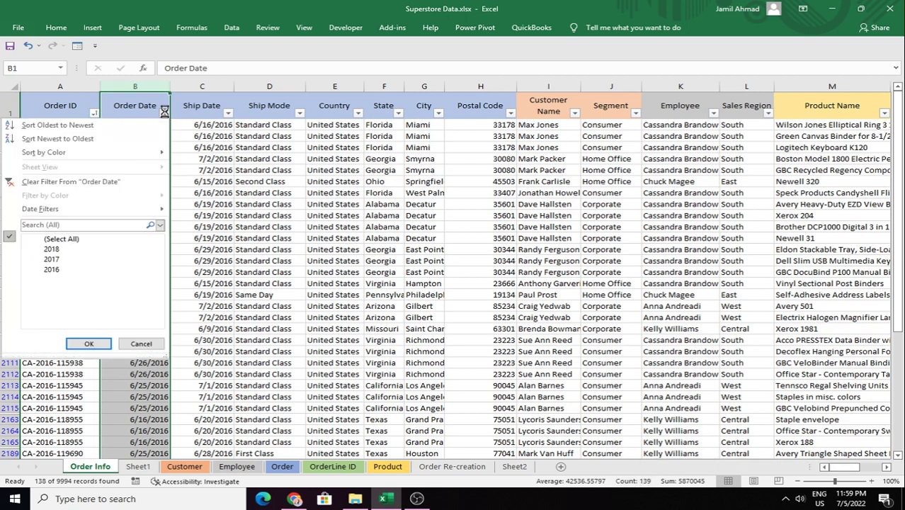
pyautogui.click(30, 270)
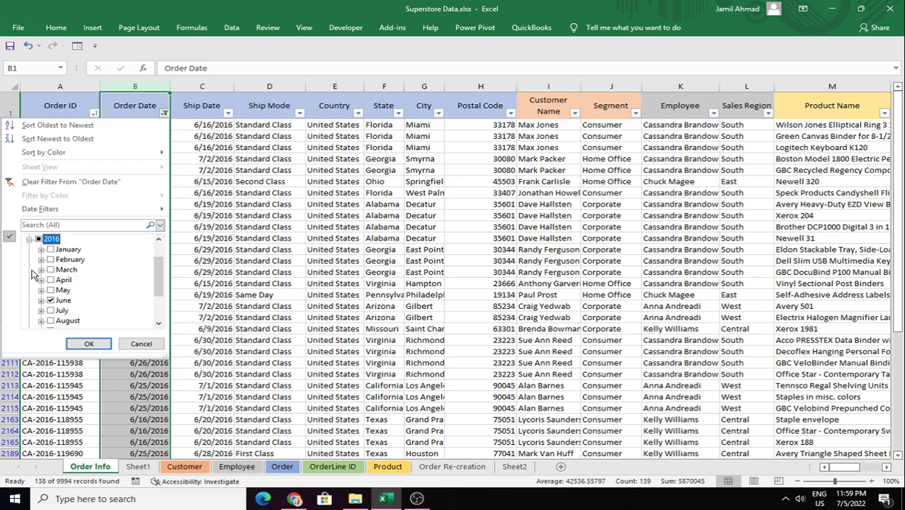
pyautogui.click(50, 300)
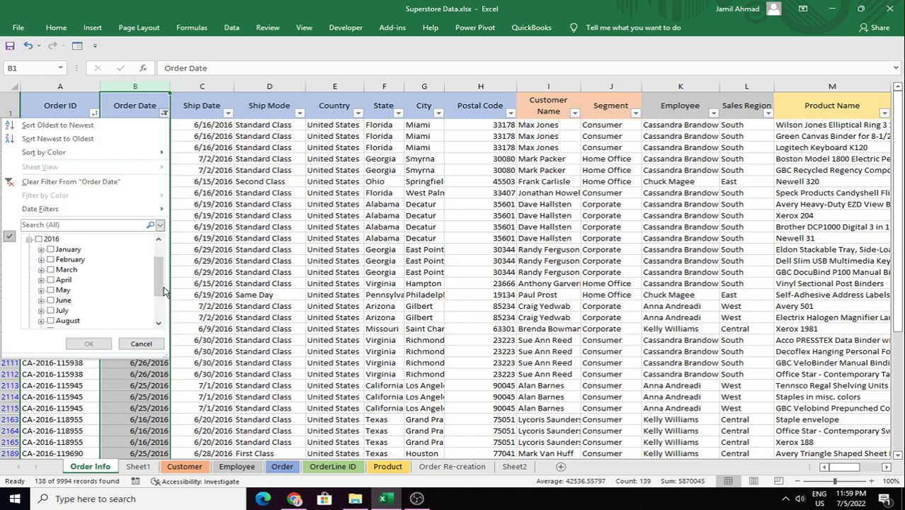
pyautogui.scroll(-2, 162, 290)
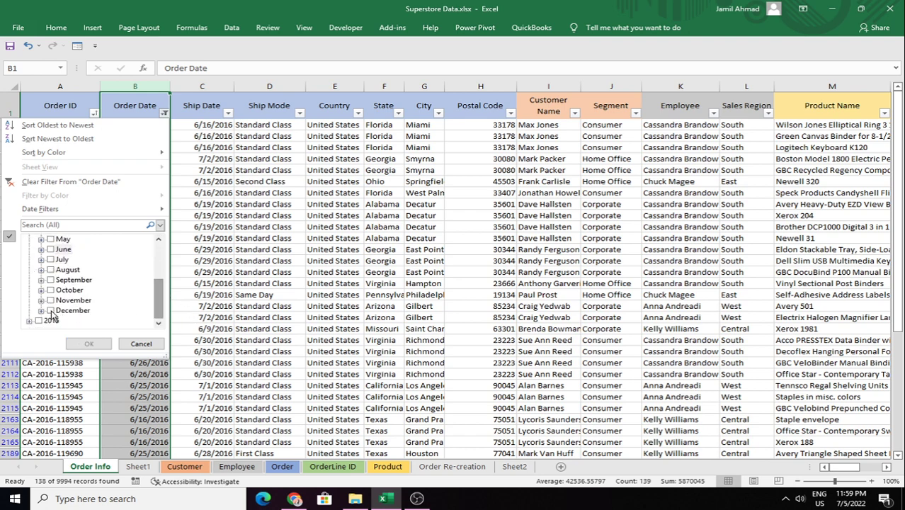
pyautogui.click(50, 311)
pyautogui.click(88, 344)
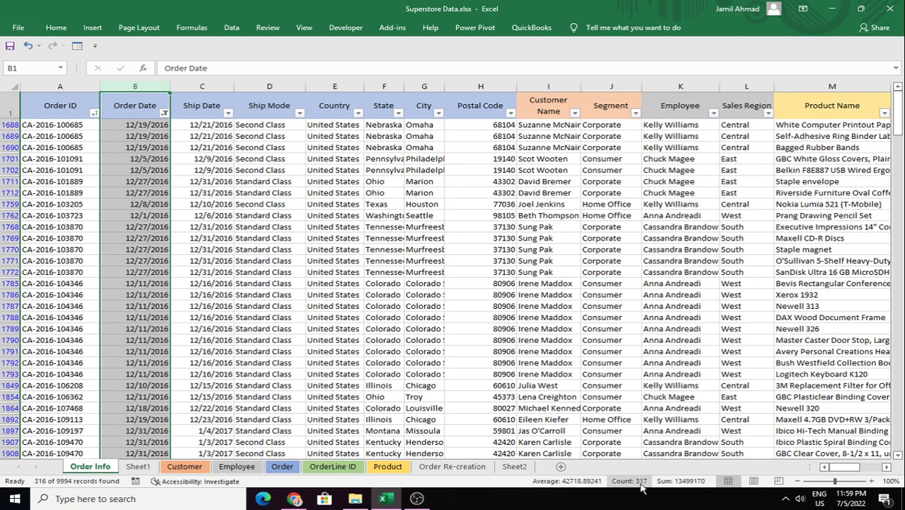
# Step: Reset the Order Date filter to include all dates and deselect the Order Date column
pyautogui.click(164, 114)
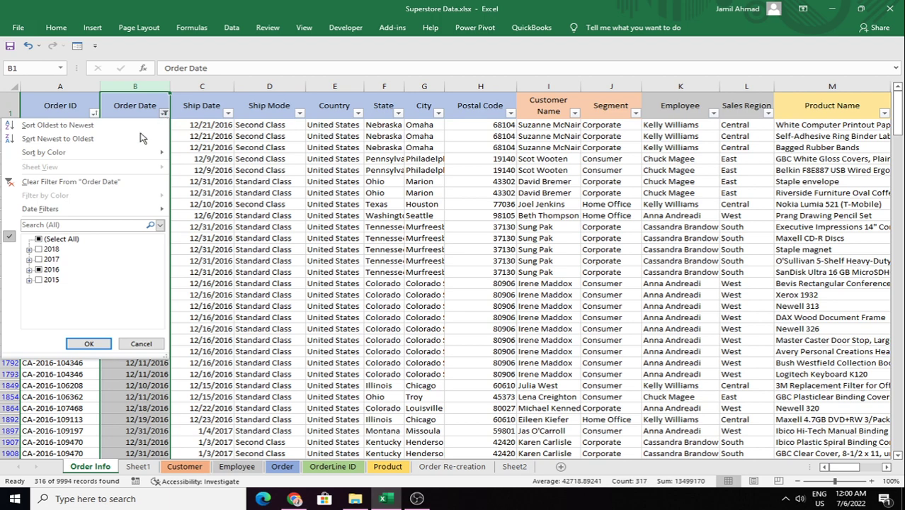
pyautogui.click(218, 211)
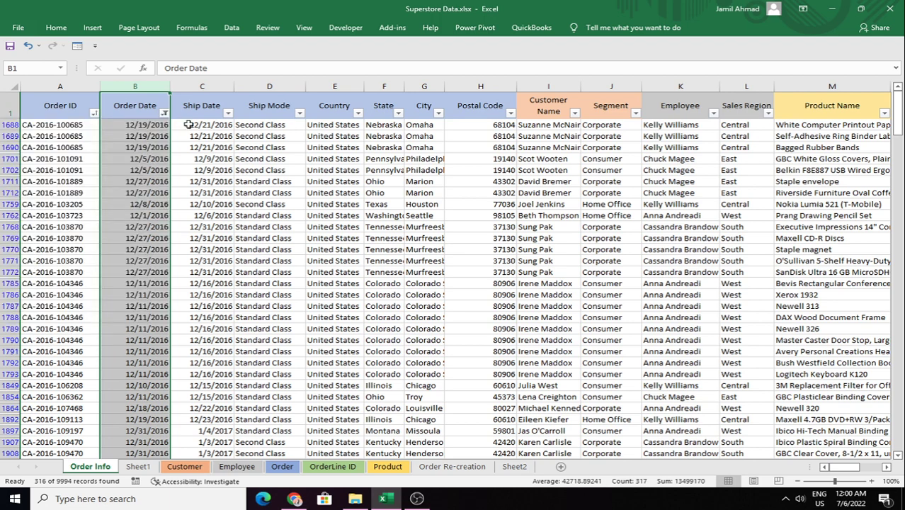
pyautogui.click(165, 114)
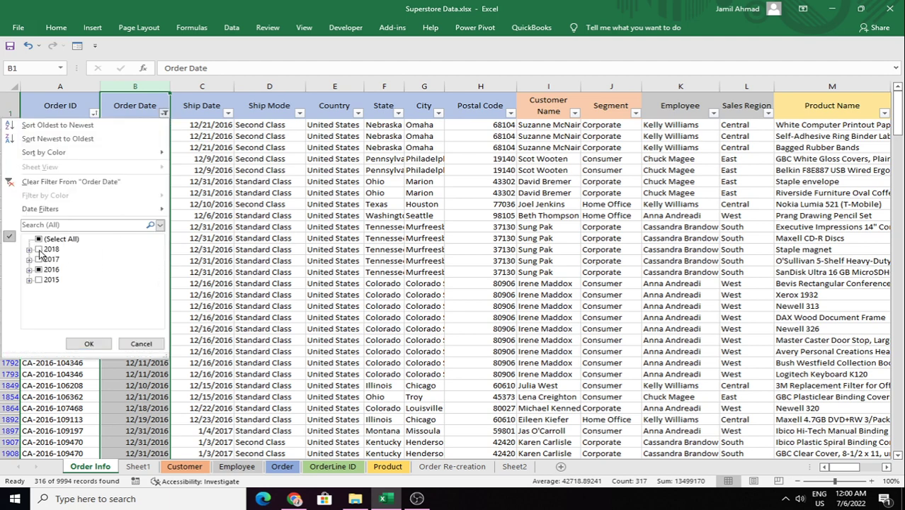
pyautogui.click(40, 240)
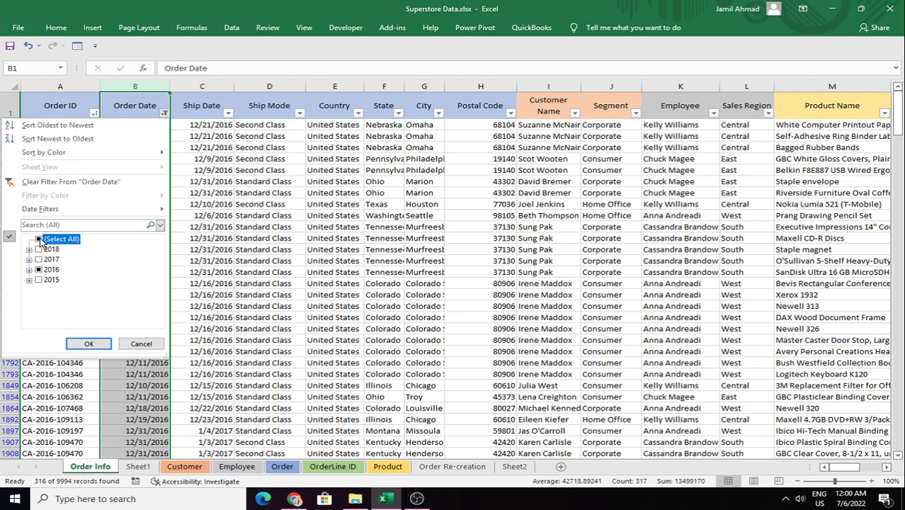
pyautogui.click(89, 344)
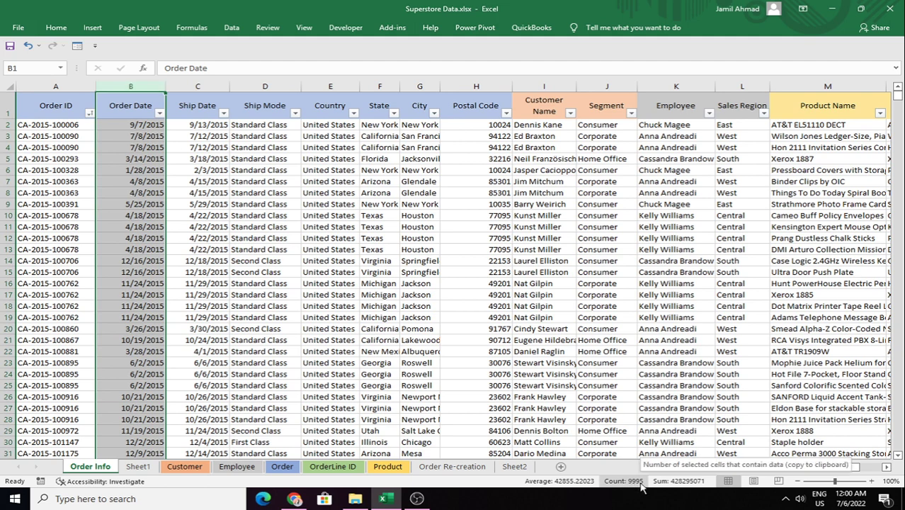
pyautogui.click(339, 182)
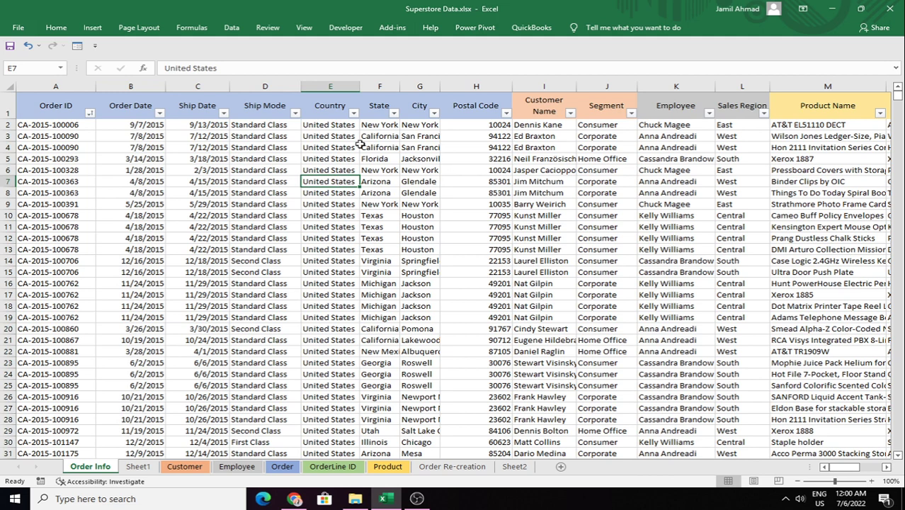
# Step: Filter the Ship Mode column to Standard Class only and select the whole column to check its record count
pyautogui.click(266, 113)
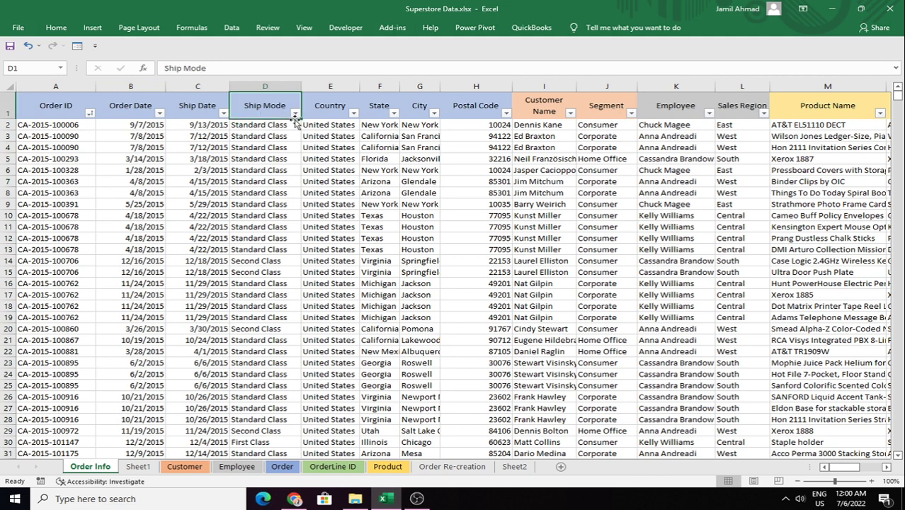
pyautogui.click(295, 113)
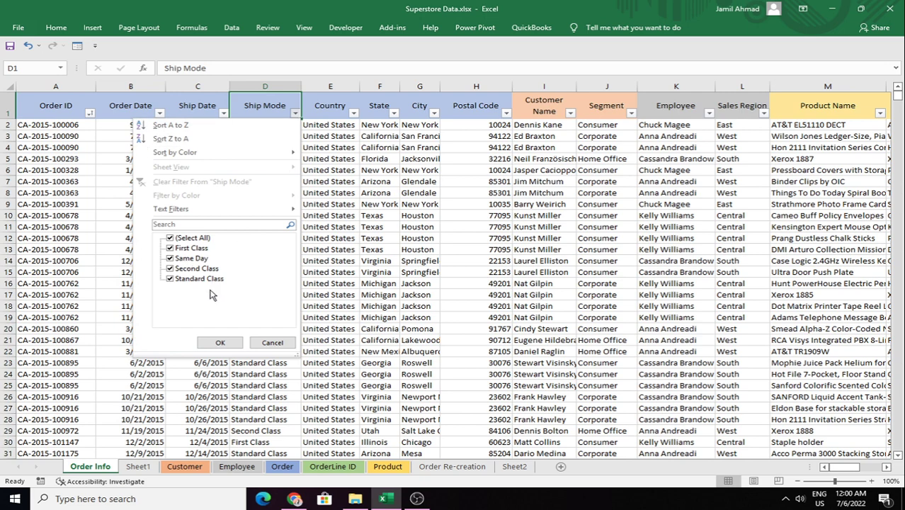
pyautogui.click(170, 269)
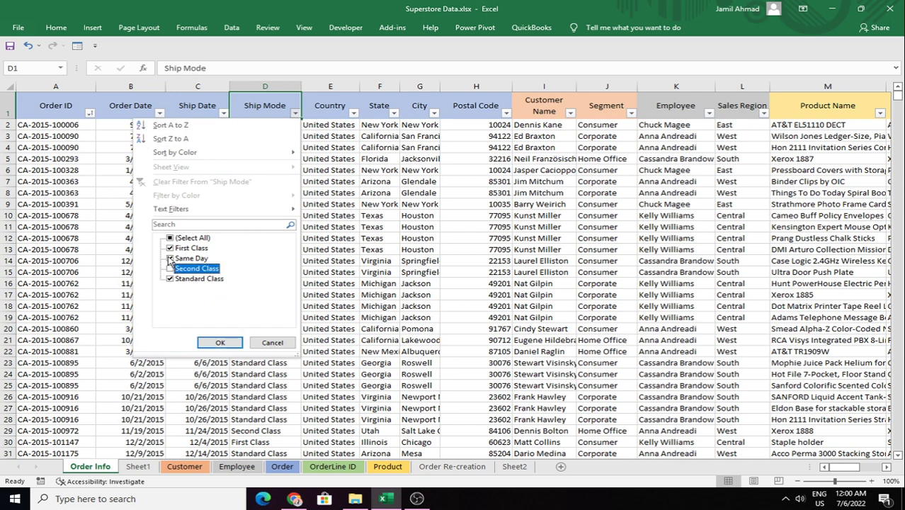
pyautogui.click(170, 258)
pyautogui.click(170, 248)
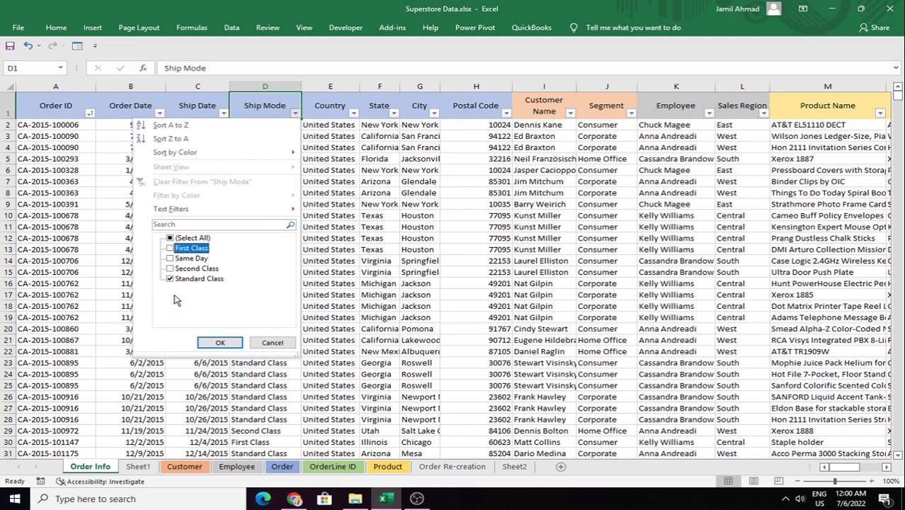
pyautogui.click(217, 342)
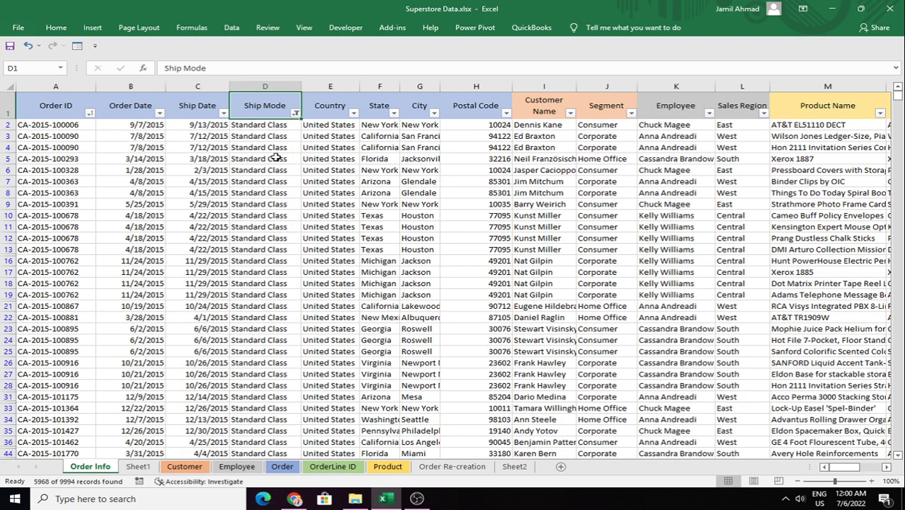
pyautogui.click(268, 86)
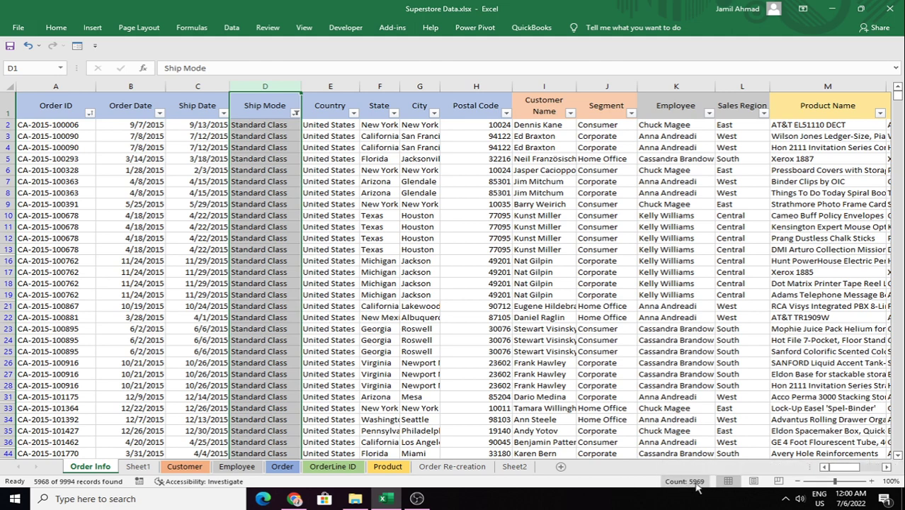
# Step: Change the Ship Mode filter from Standard Class to Same Day only and check the record count
pyautogui.click(296, 113)
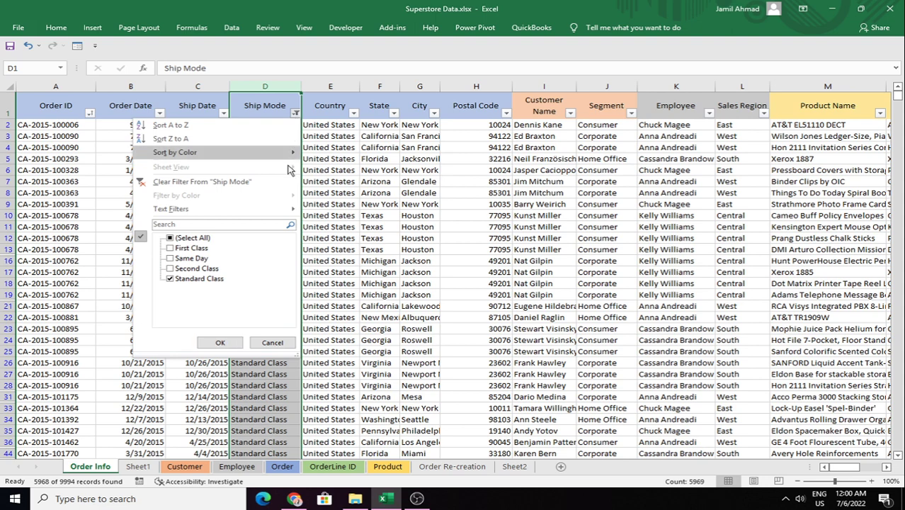
pyautogui.click(177, 281)
pyautogui.click(170, 269)
pyautogui.click(171, 269)
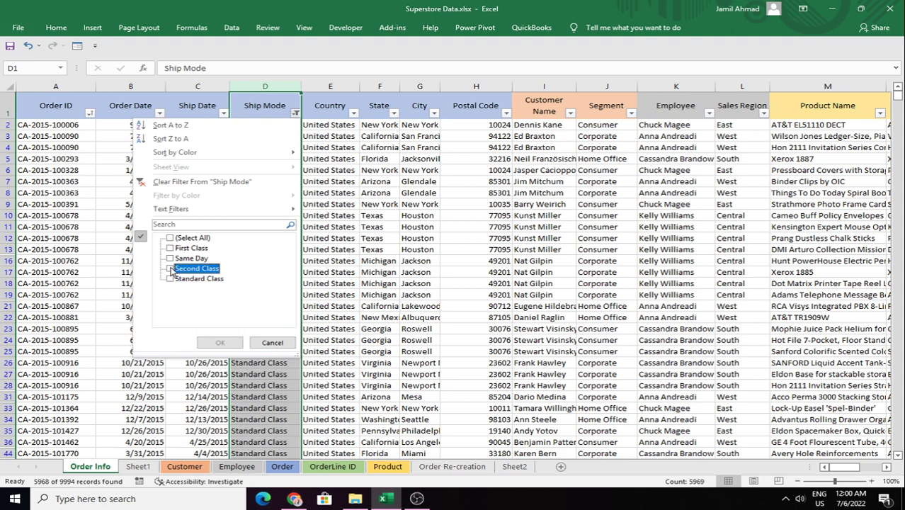
pyautogui.click(170, 259)
pyautogui.click(220, 343)
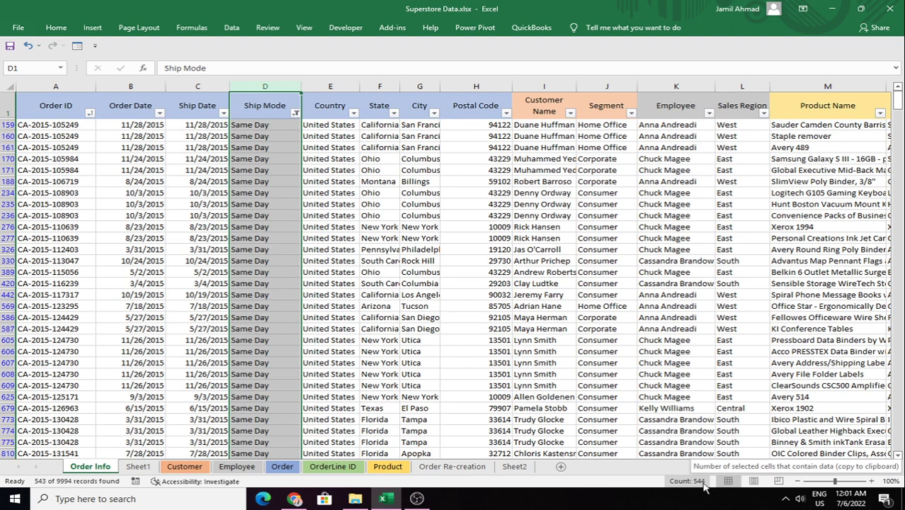
# Step: Change the Ship Mode filter from Same Day to First Class only, check the count, and deselect the column
pyautogui.click(296, 114)
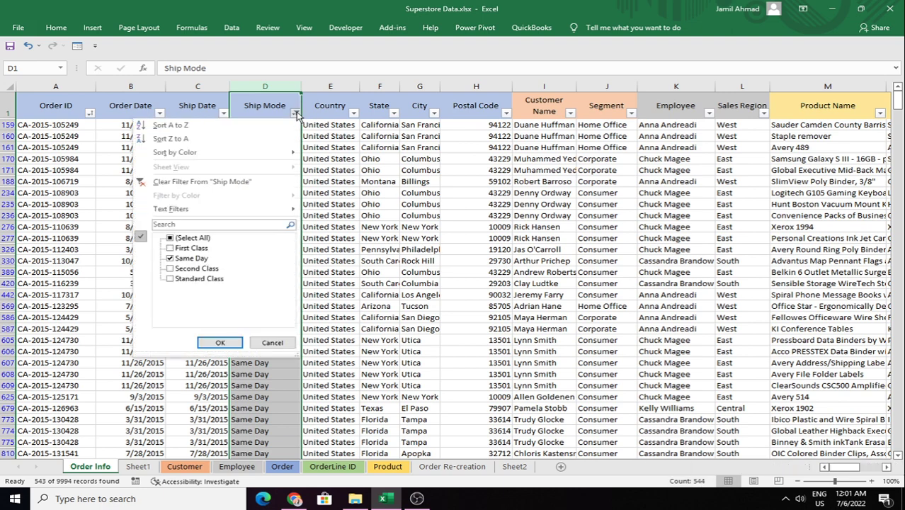
pyautogui.click(171, 259)
pyautogui.click(170, 249)
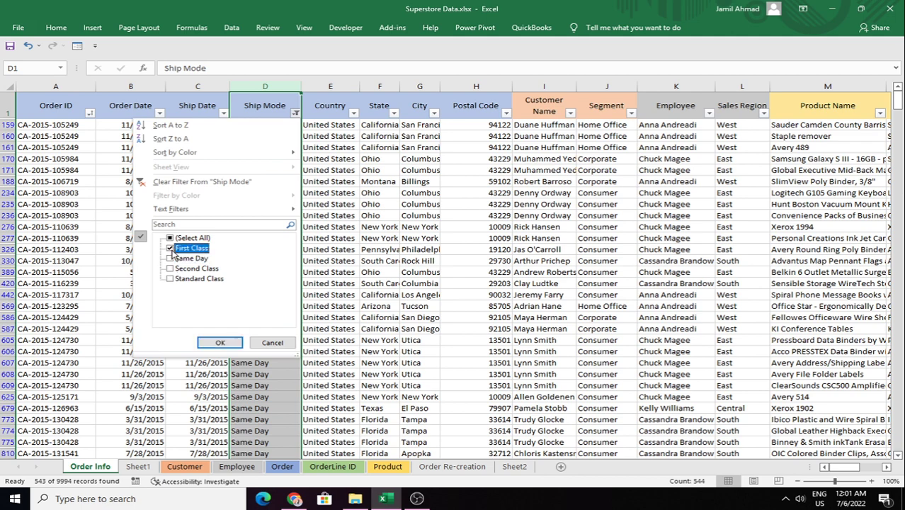
pyautogui.click(221, 342)
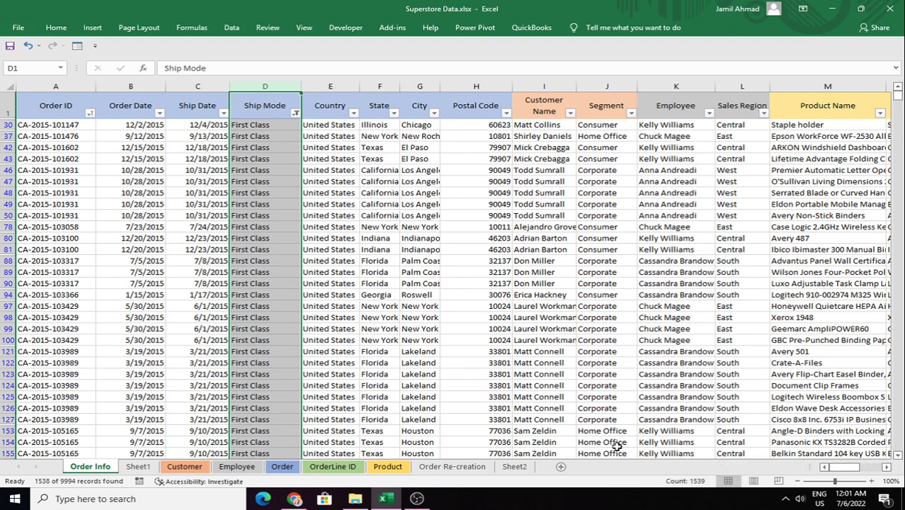
pyautogui.click(417, 158)
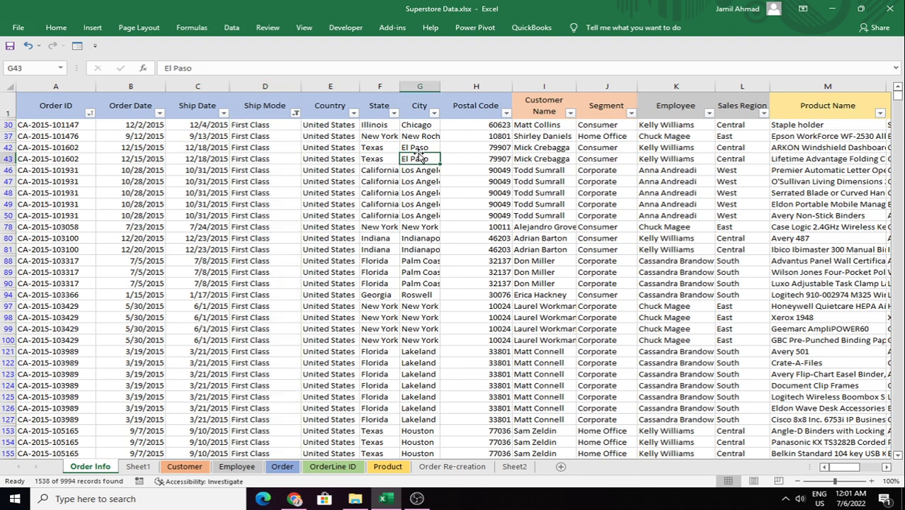
# Step: Check the Country column's filter options and reset the Ship Mode filter to include all ship modes
pyautogui.click(355, 115)
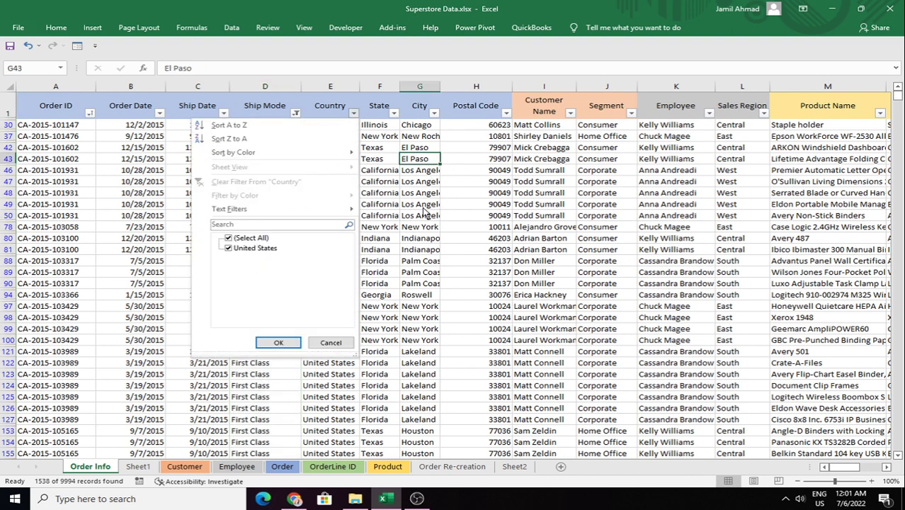
pyautogui.press('Escape')
pyautogui.click(296, 114)
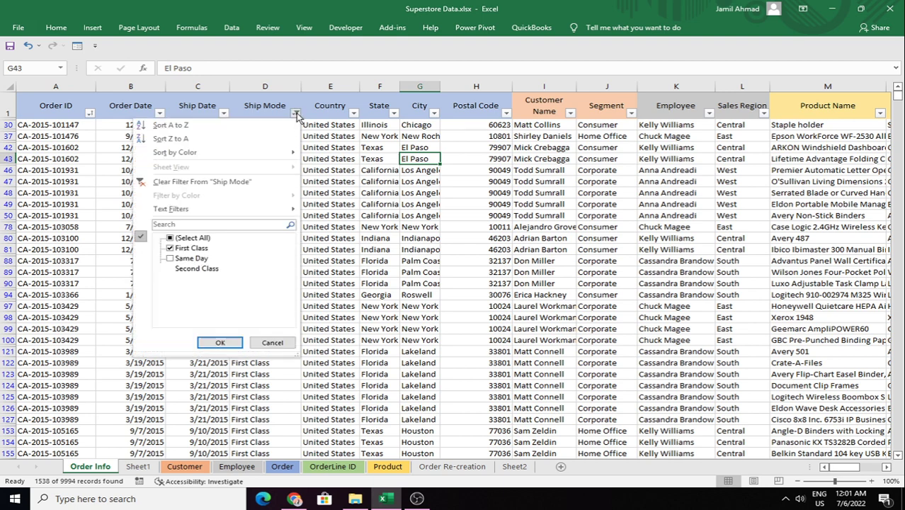
pyautogui.click(185, 238)
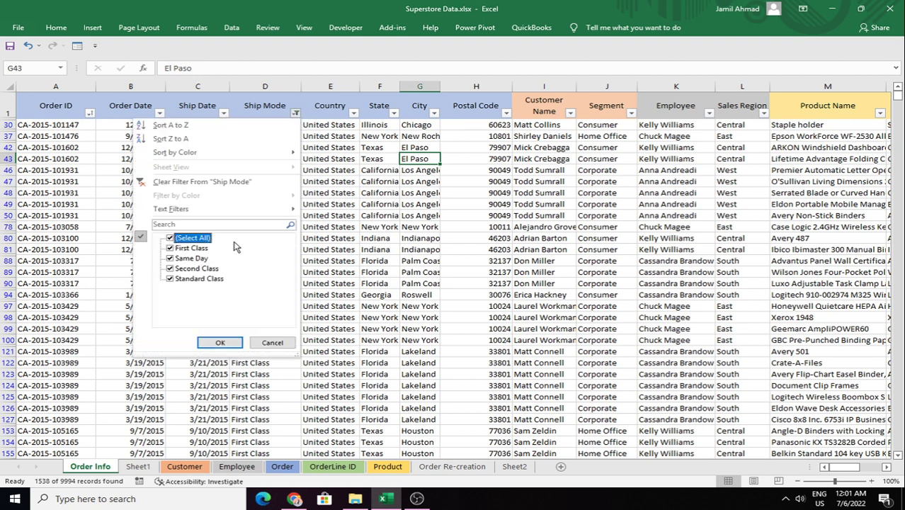
pyautogui.click(219, 344)
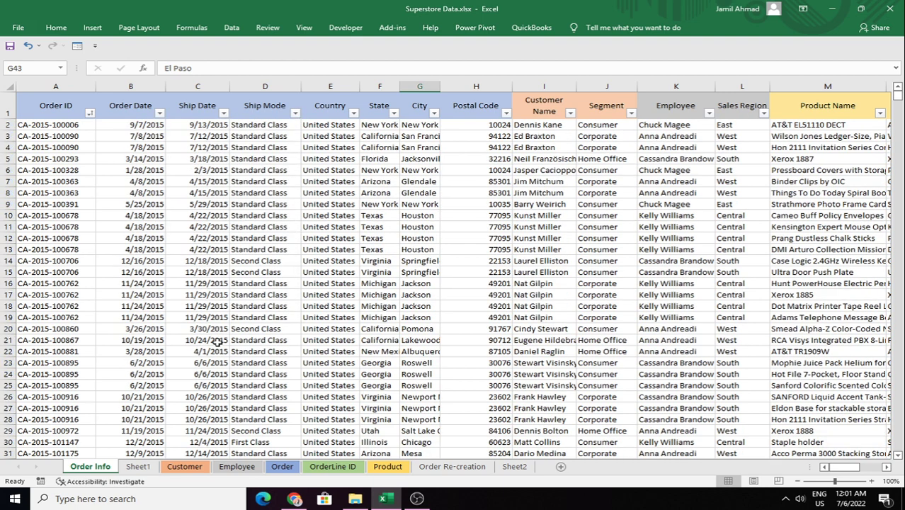
# Step: Filter the State column to Texas only and select the whole City column to check the record count
pyautogui.click(394, 114)
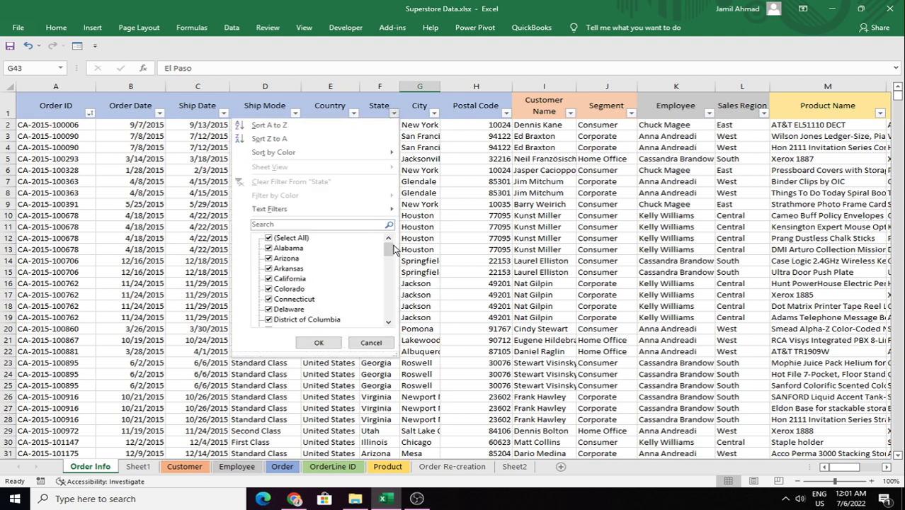
pyautogui.moveTo(390, 249); pyautogui.dragTo(385, 321)
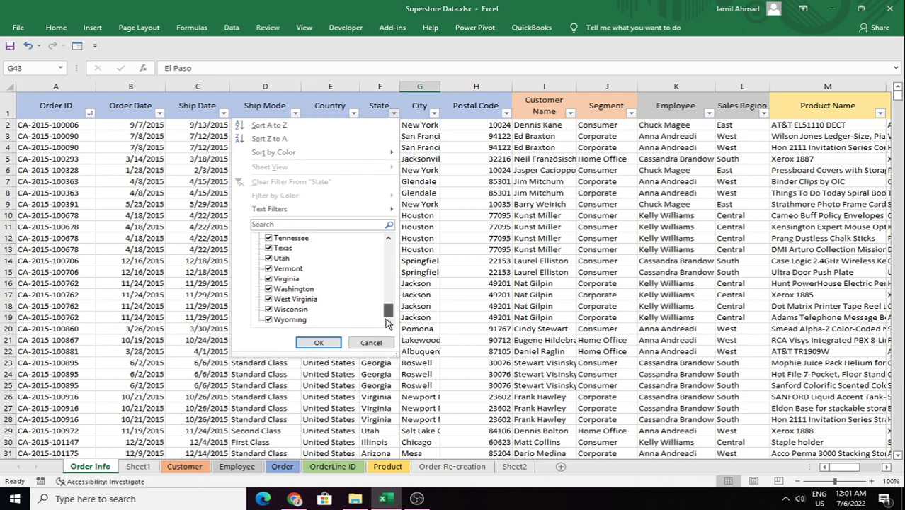
pyautogui.moveTo(390, 318)
pyautogui.mouseDown()
pyautogui.moveTo(388, 248)
pyautogui.moveTo(395, 320)
pyautogui.mouseUp()
pyautogui.click(269, 239)
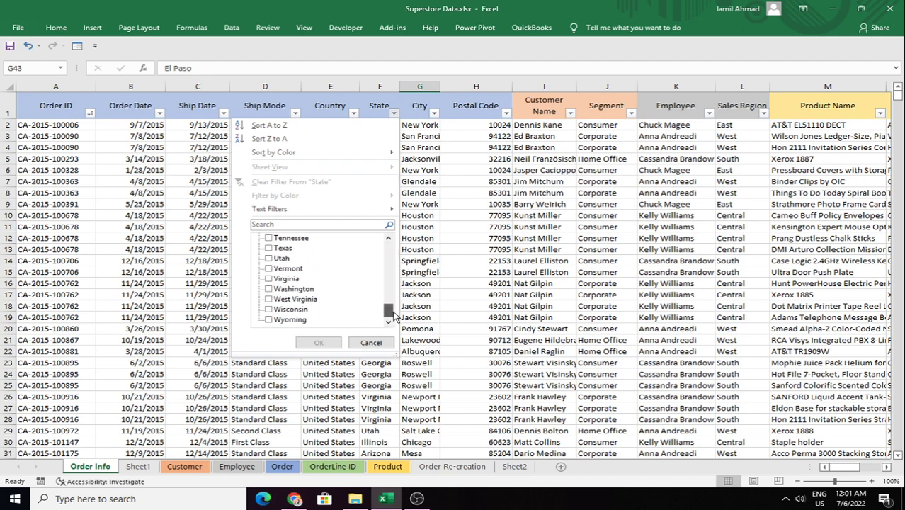
pyautogui.click(269, 248)
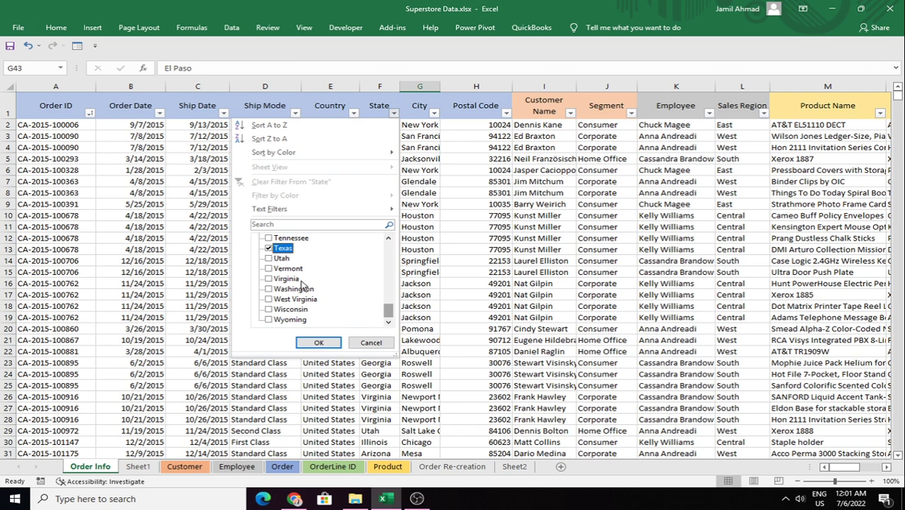
pyautogui.click(319, 344)
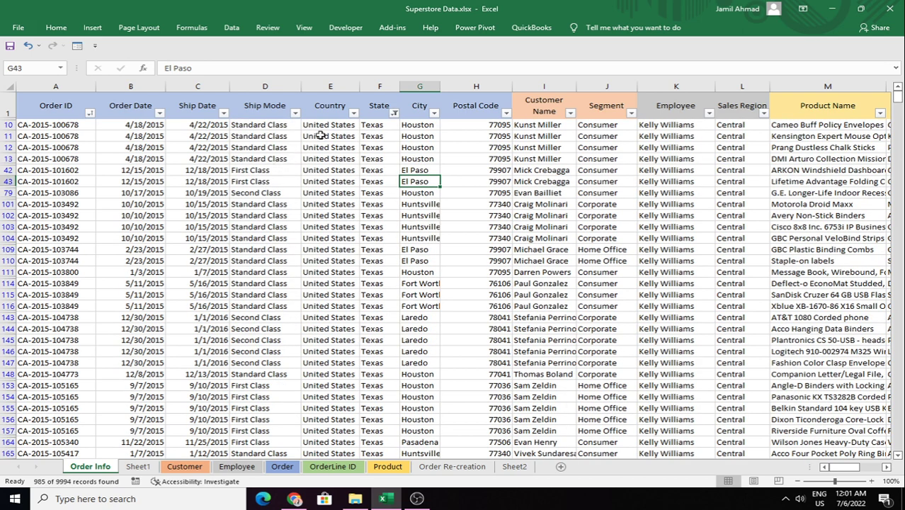
pyautogui.click(420, 87)
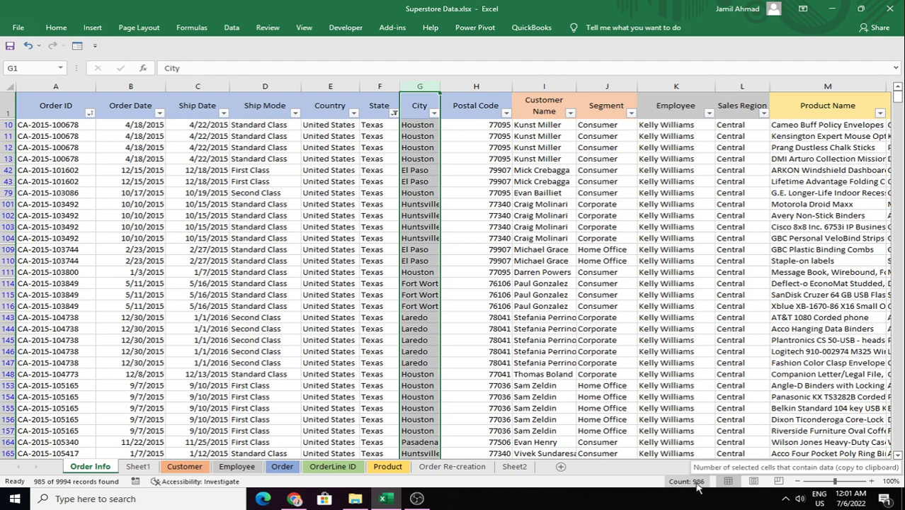
# Step: Change the State filter from Texas to Washington only and check the record count
pyautogui.click(394, 114)
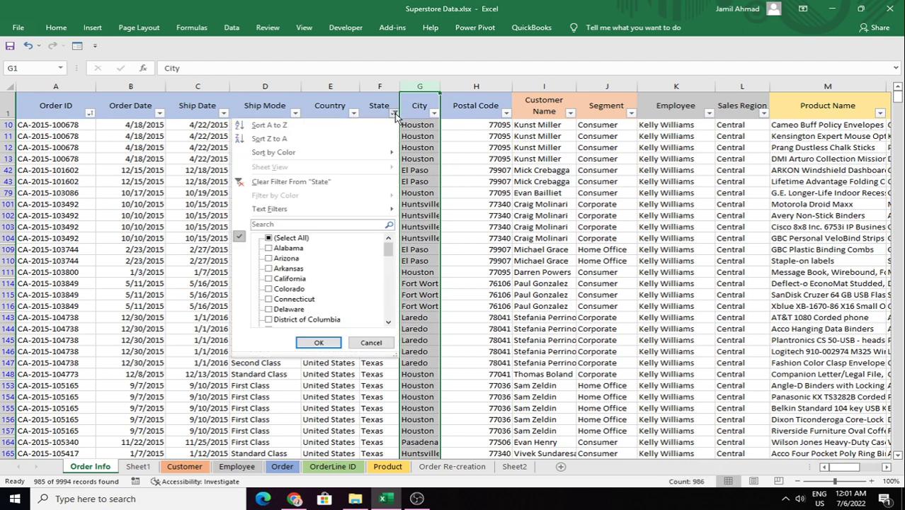
pyautogui.click(268, 241)
pyautogui.moveTo(390, 250); pyautogui.dragTo(390, 318)
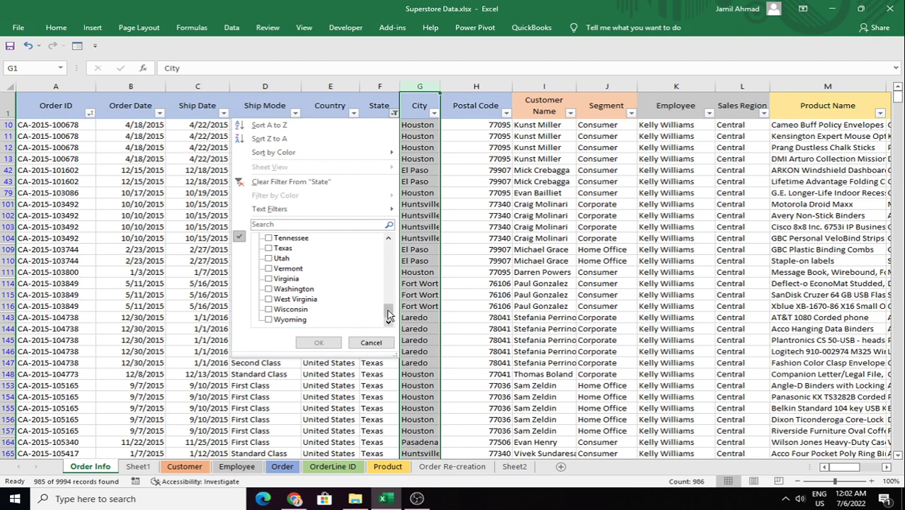
pyautogui.click(272, 289)
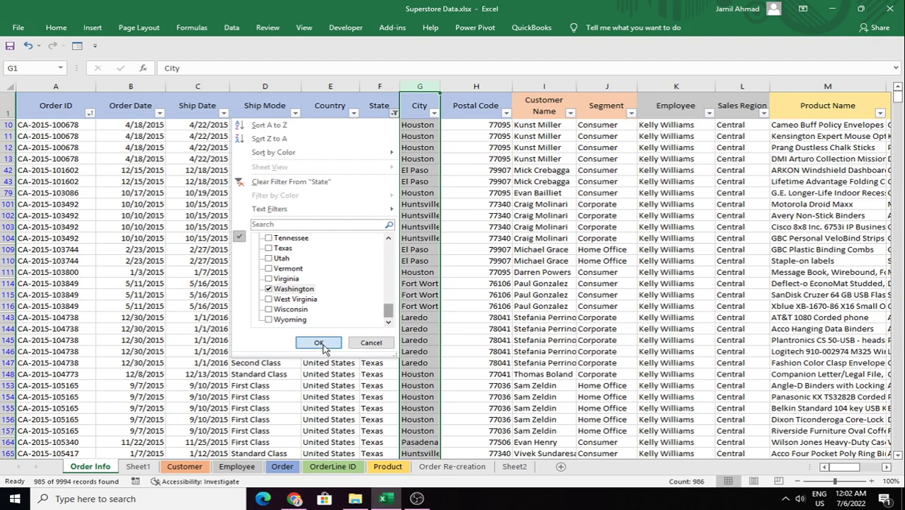
pyautogui.click(318, 344)
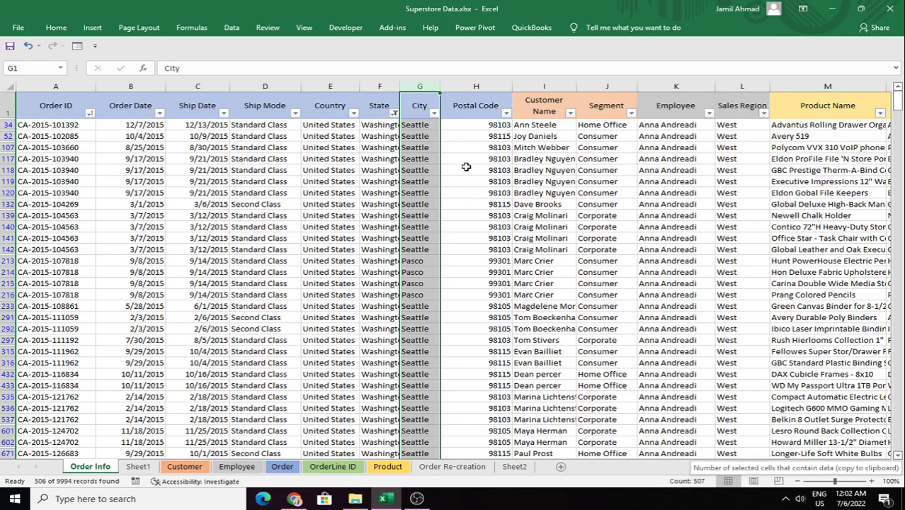
# Step: Reset the State filter to include all states
pyautogui.click(394, 114)
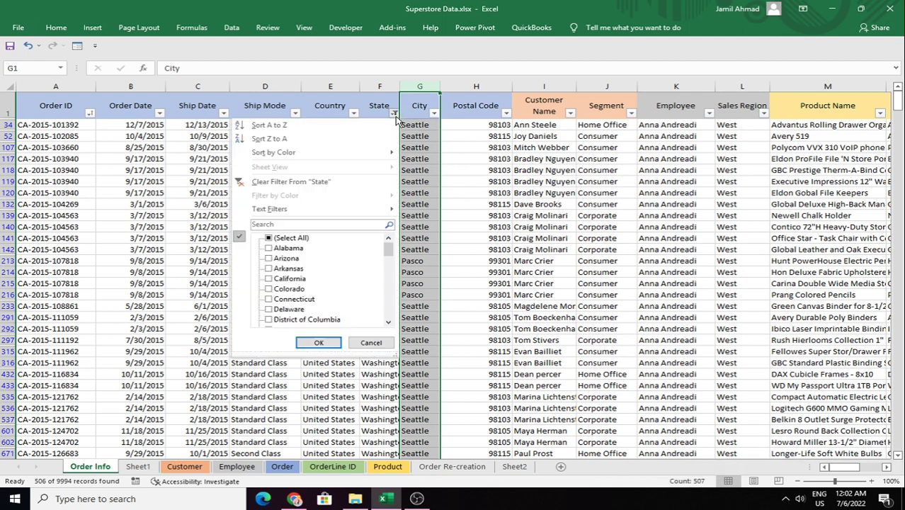
pyautogui.click(268, 238)
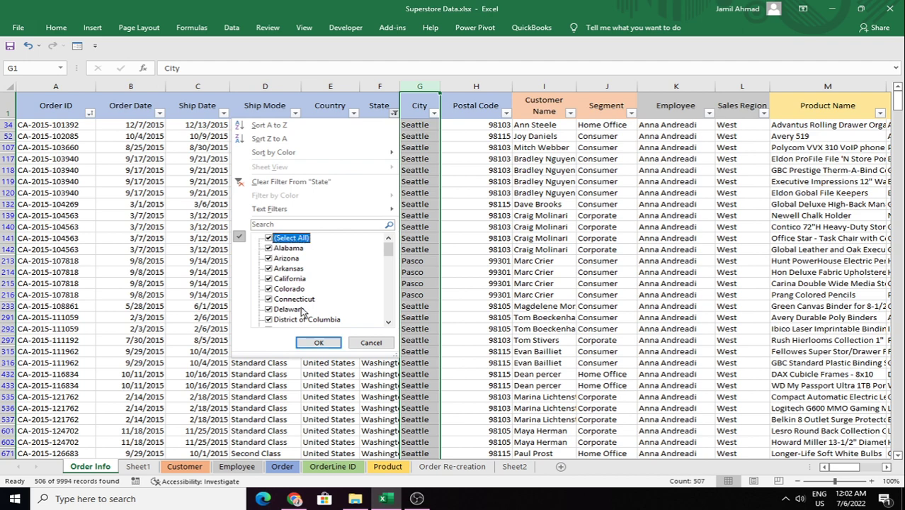
pyautogui.click(319, 343)
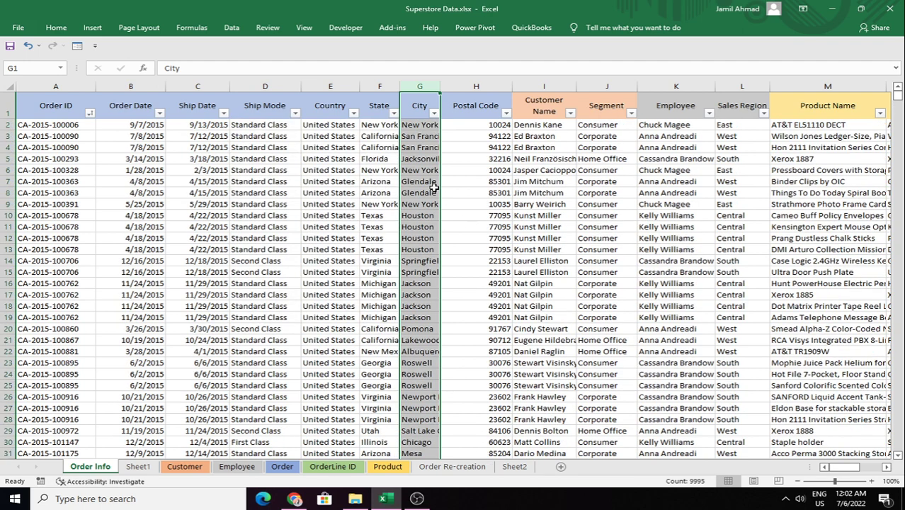
# Step: Filter the Segment column to Corporate only
pyautogui.doubleClick(482, 107)
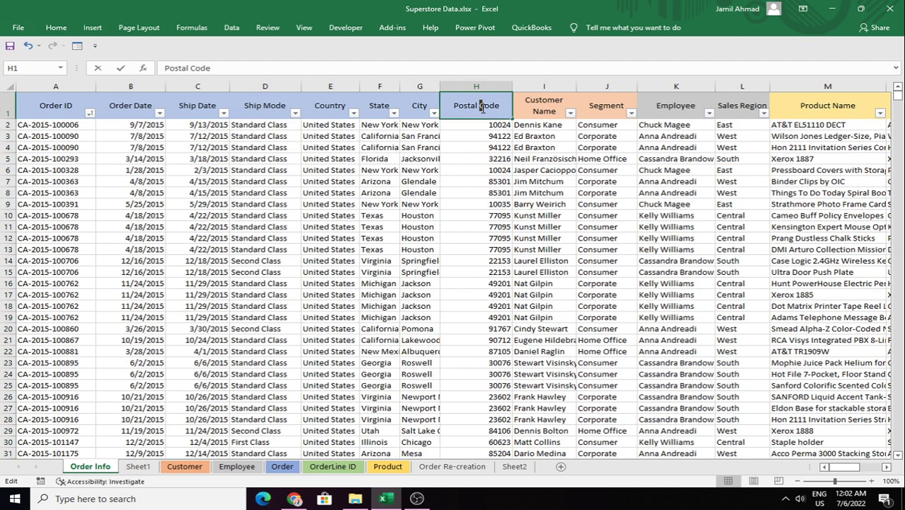
pyautogui.click(548, 112)
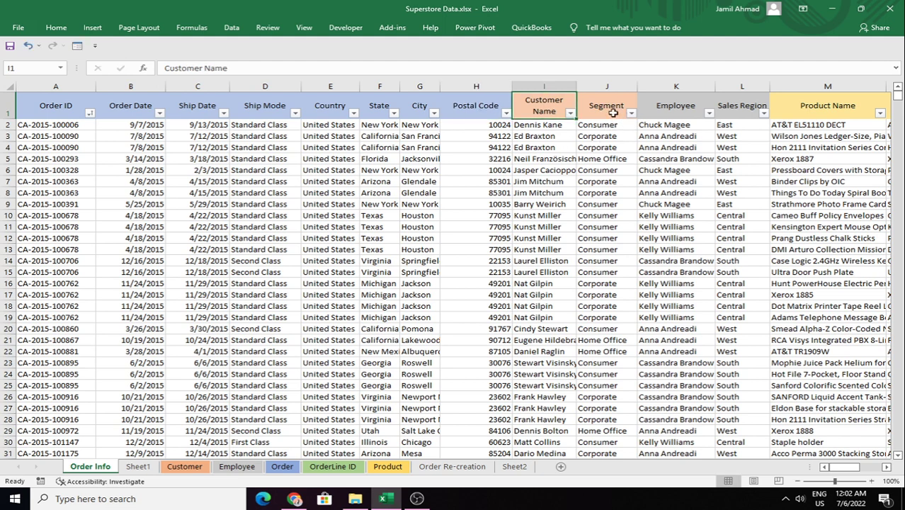
pyautogui.click(612, 112)
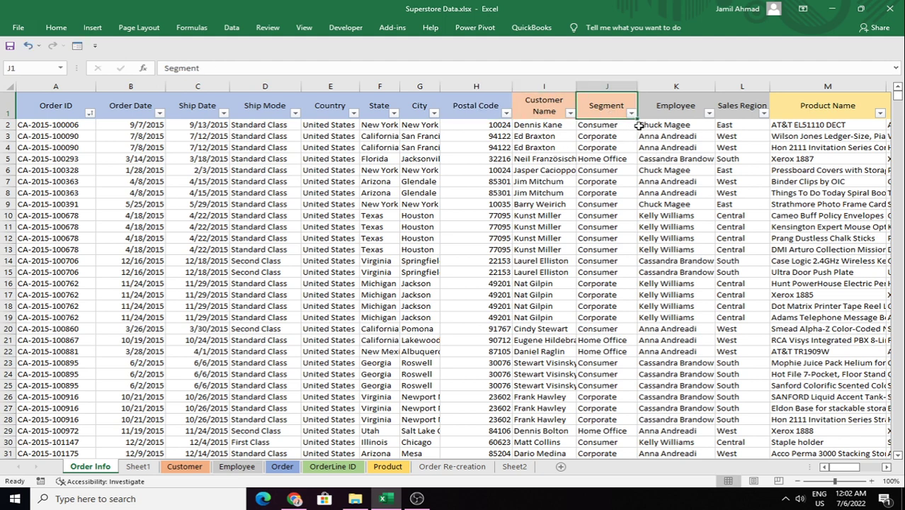
pyautogui.click(631, 114)
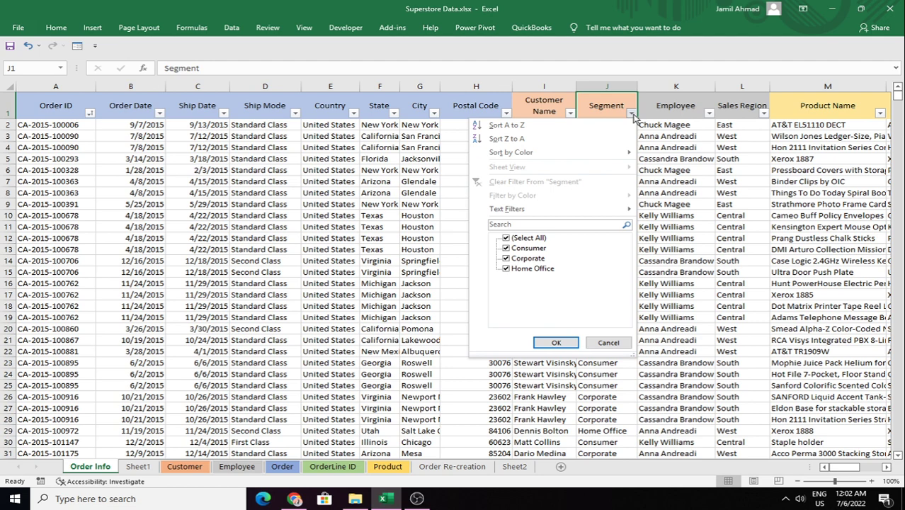
pyautogui.click(524, 238)
pyautogui.click(528, 258)
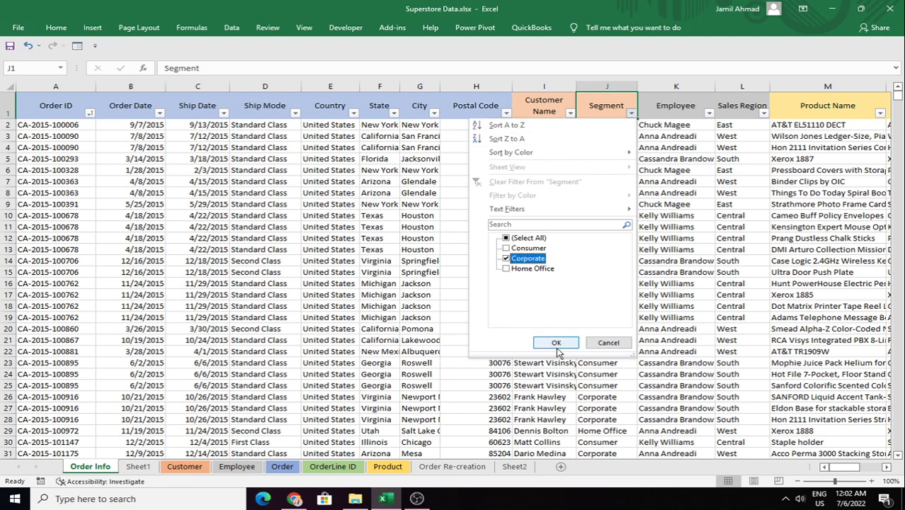
pyautogui.click(557, 343)
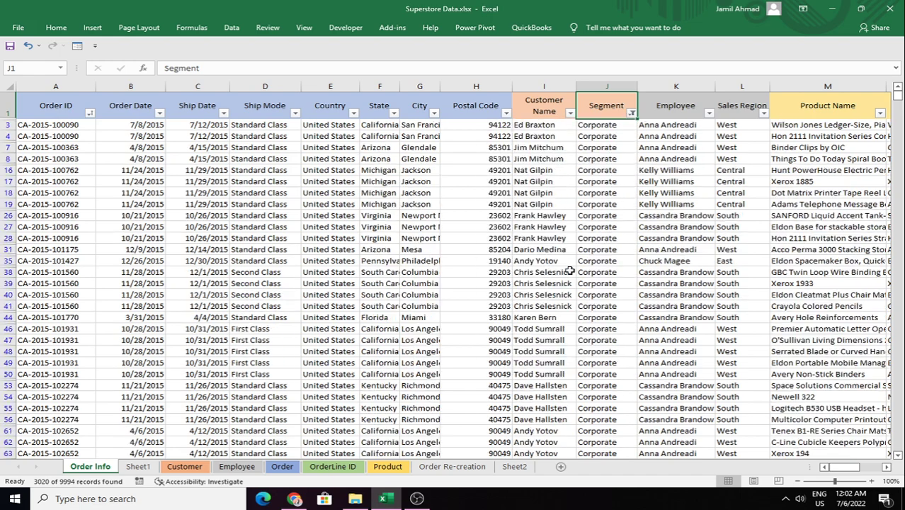
# Step: Look through the Corporate rows and select the whole Segment column to check the record count
pyautogui.scroll(-20, 614, 404)
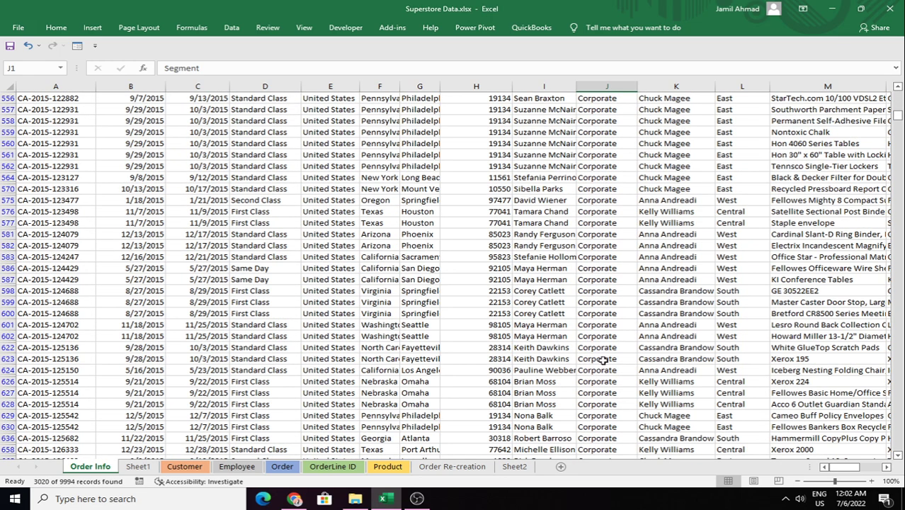
pyautogui.scroll(20, 603, 357)
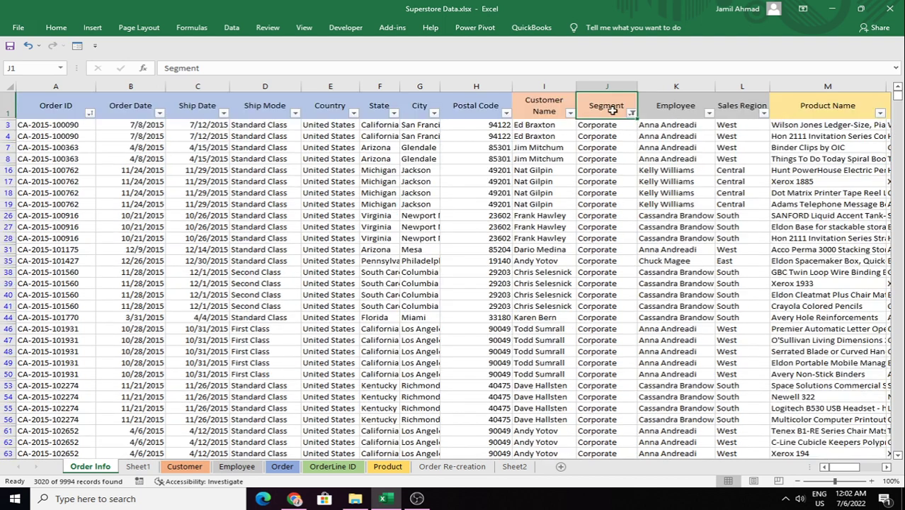
pyautogui.click(606, 88)
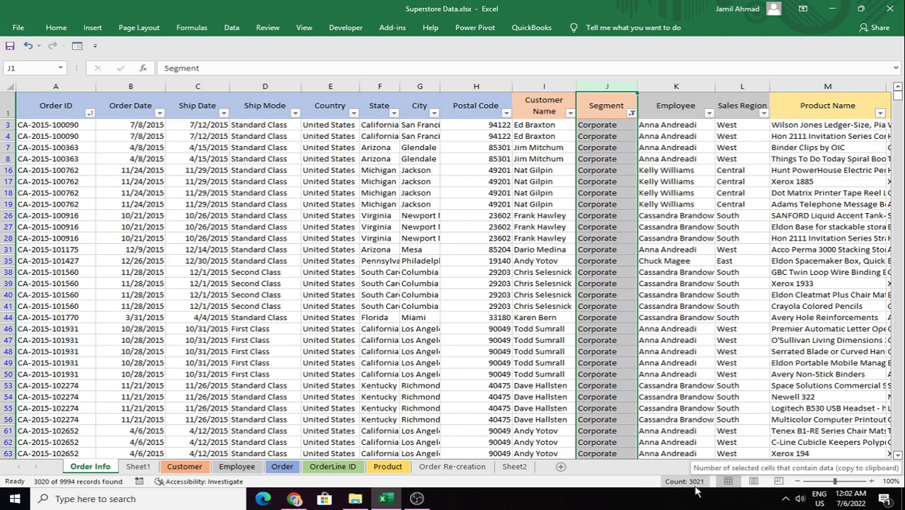
# Step: Change the Segment filter from Corporate to Consumer only and check the record count
pyautogui.click(632, 113)
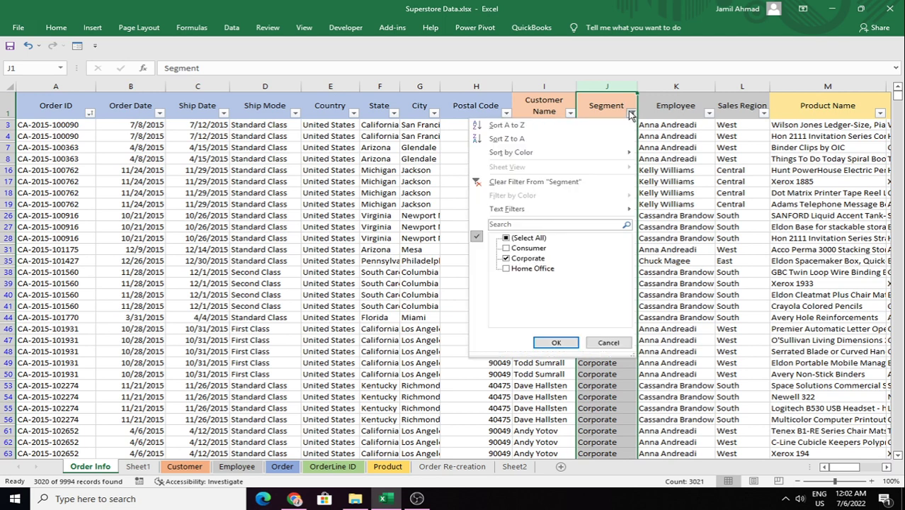
pyautogui.click(507, 260)
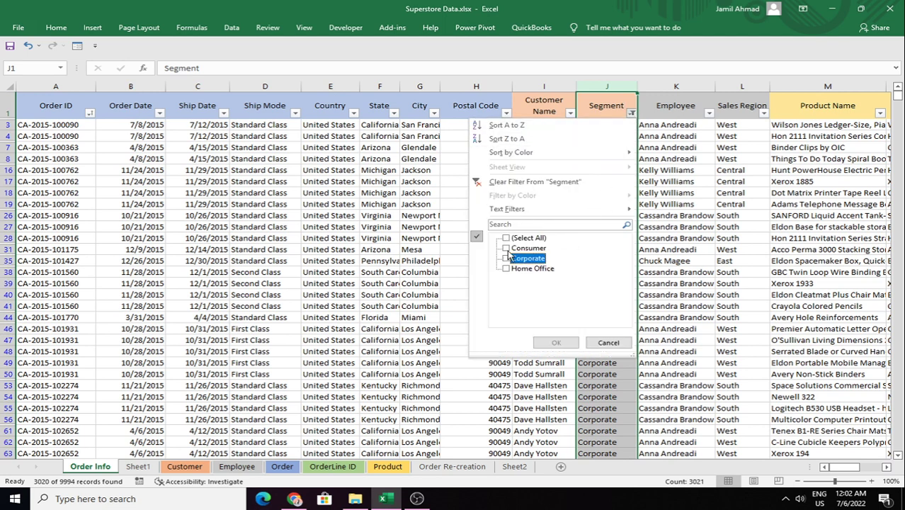
pyautogui.click(507, 249)
pyautogui.click(556, 343)
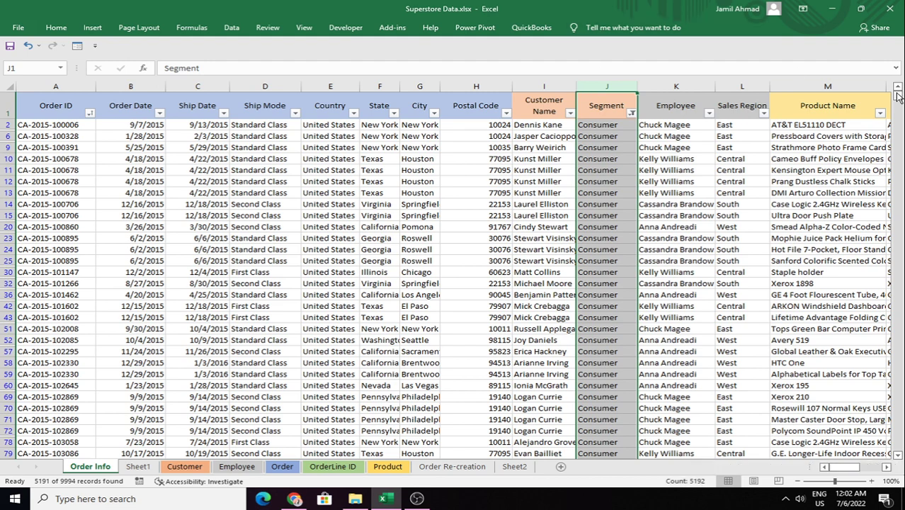
pyautogui.click(85, 182)
pyautogui.click(84, 238)
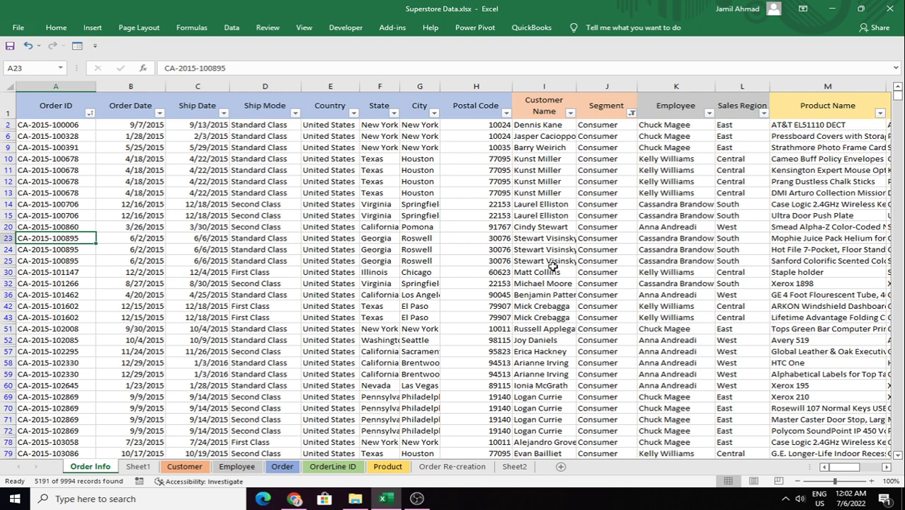
pyautogui.click(619, 239)
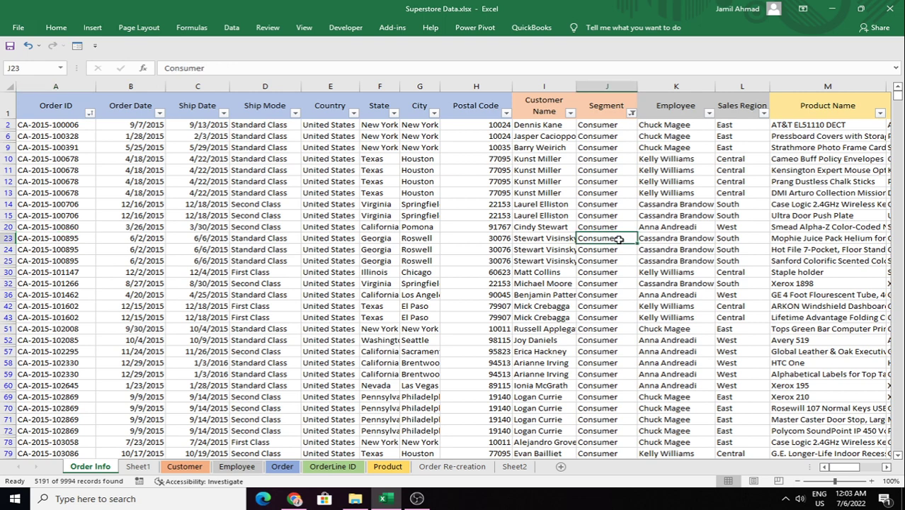
pyautogui.click(677, 236)
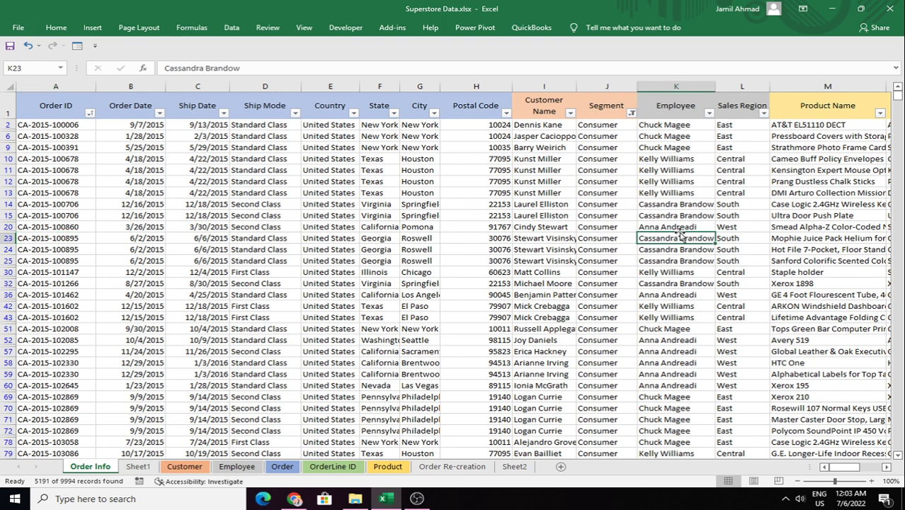
pyautogui.click(603, 226)
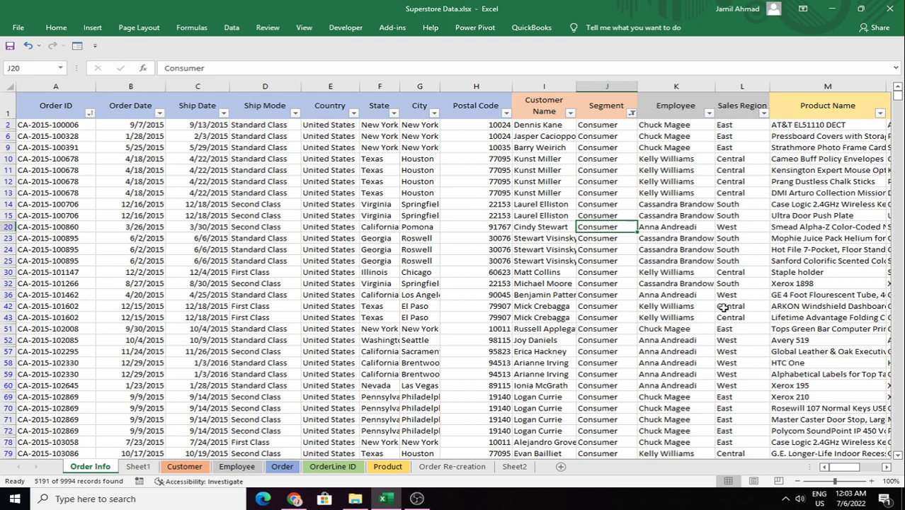
# Step: Reset the Segment filter to include all segments
pyautogui.click(632, 115)
pyautogui.click(508, 240)
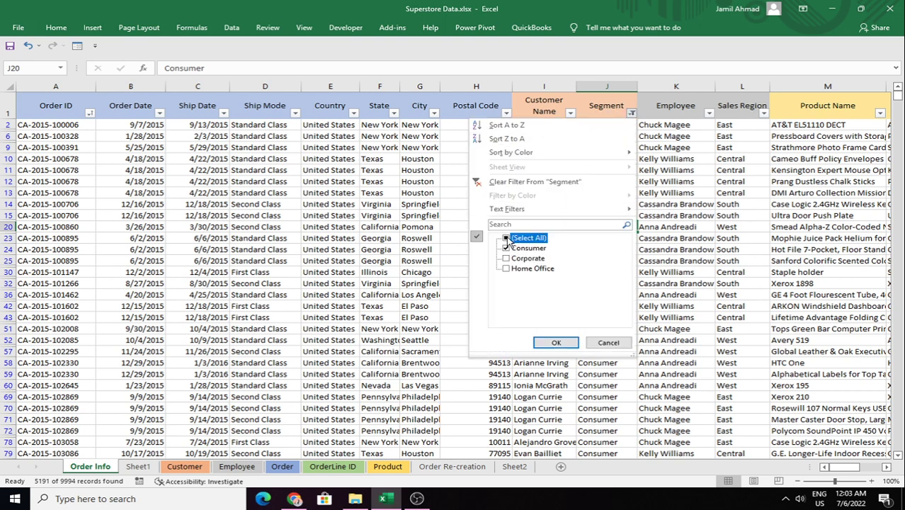
pyautogui.click(555, 343)
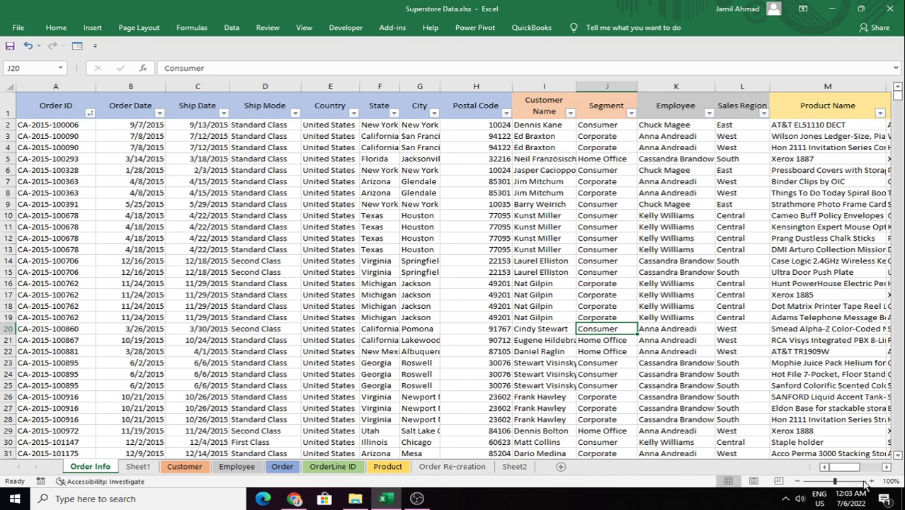
# Step: Filter the Employee column to the first listed employee only and select the whole column to check the record count
pyautogui.moveTo(846, 469); pyautogui.dragTo(855, 472)
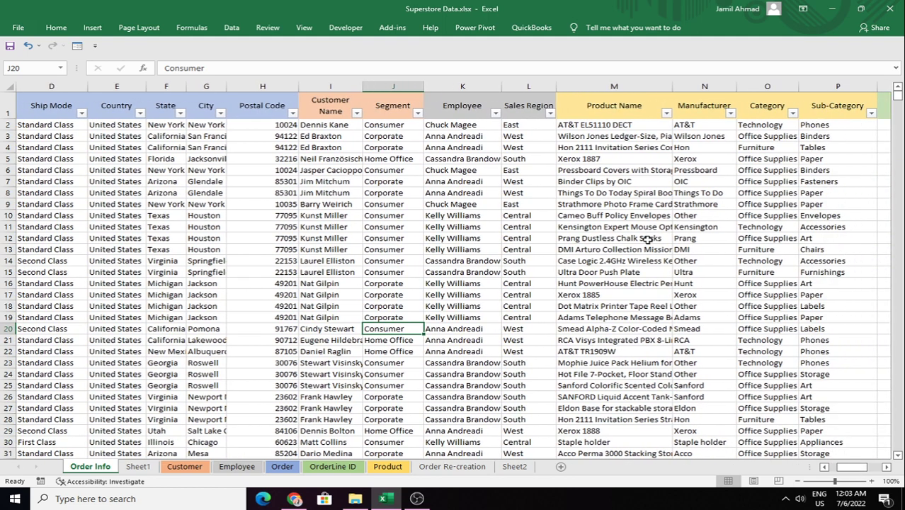
pyautogui.click(495, 113)
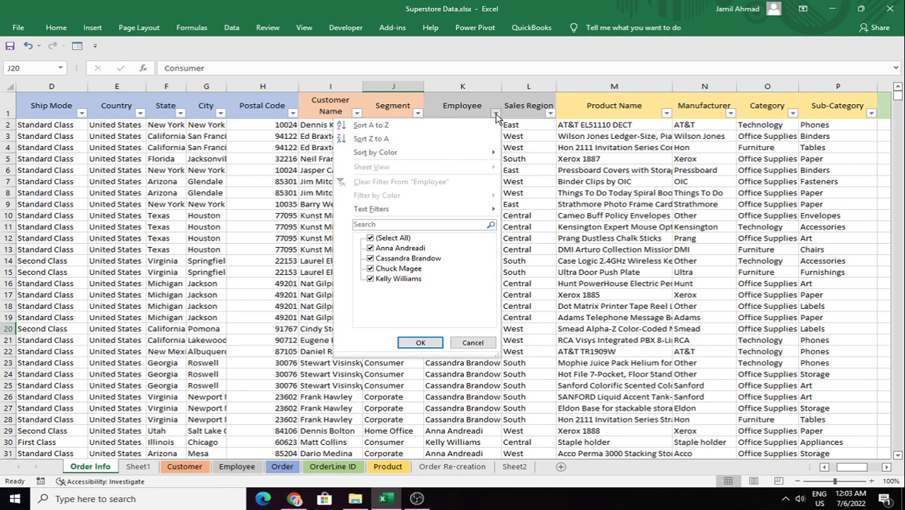
pyautogui.click(371, 239)
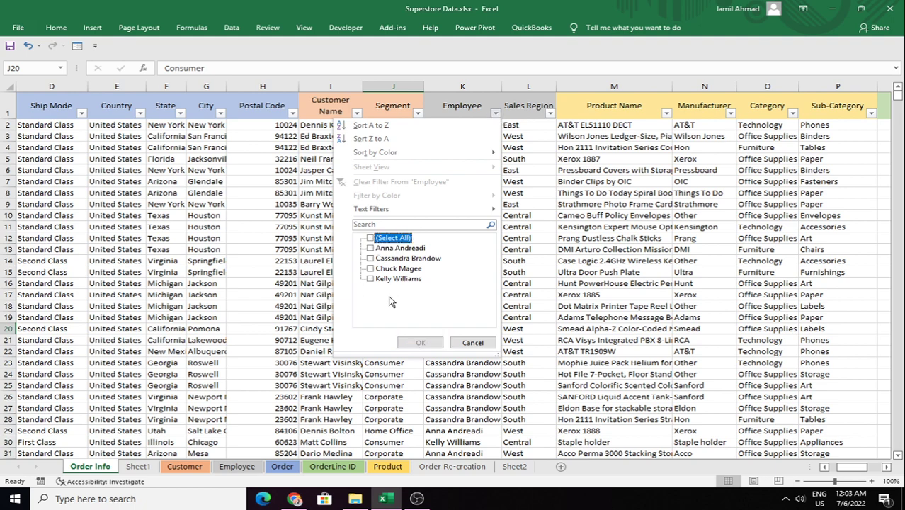
pyautogui.click(371, 249)
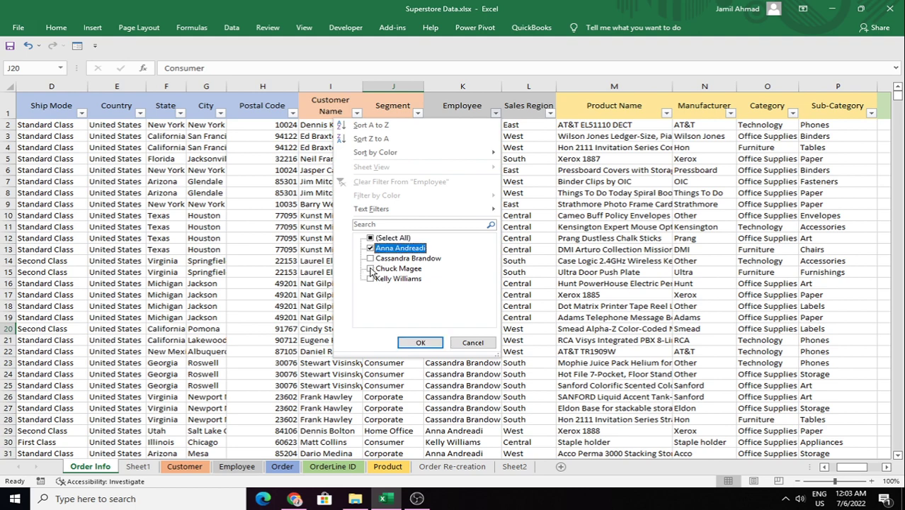
pyautogui.click(421, 343)
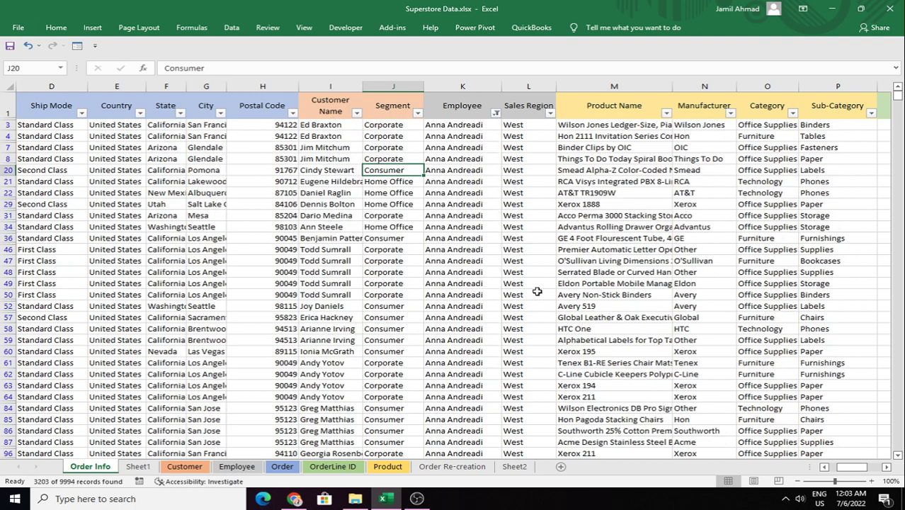
pyautogui.click(470, 86)
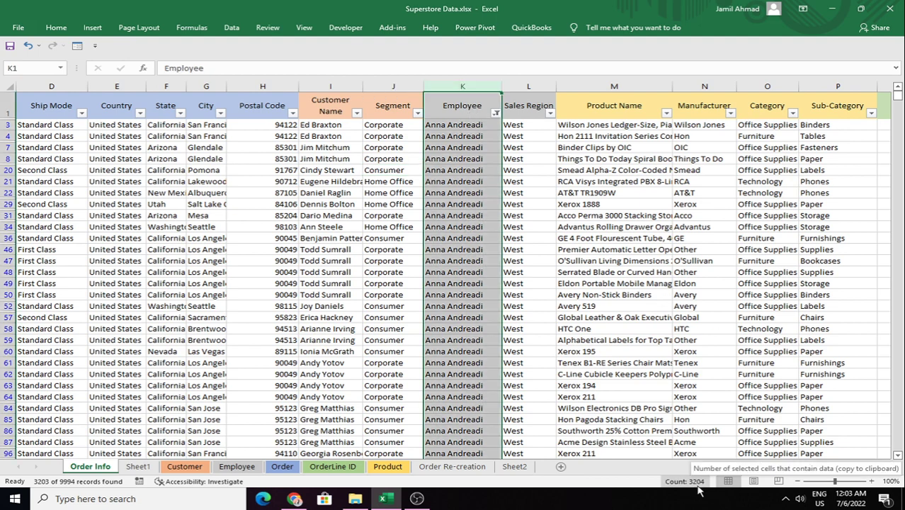
# Step: Reset the Employee filter to include all employees
pyautogui.click(496, 113)
pyautogui.click(370, 238)
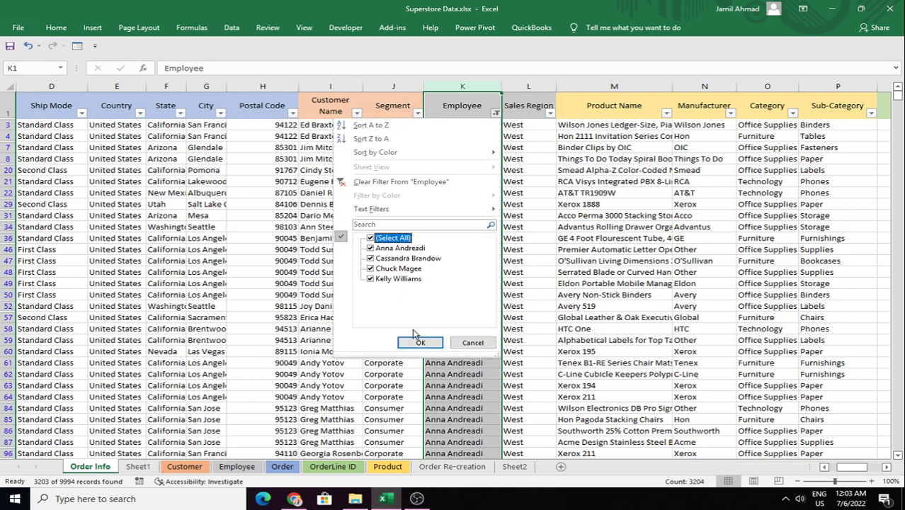
pyautogui.click(421, 342)
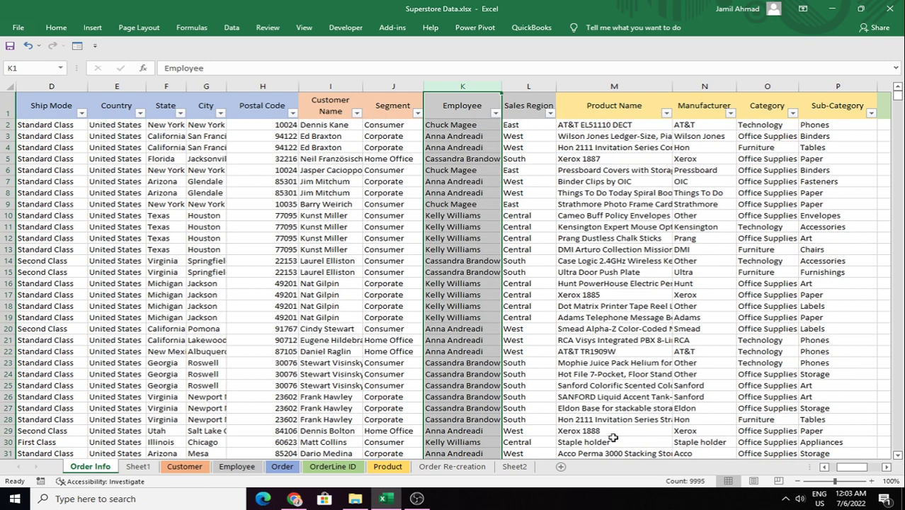
# Step: Look through the Product Name column's filter options and close them without filtering
pyautogui.click(666, 114)
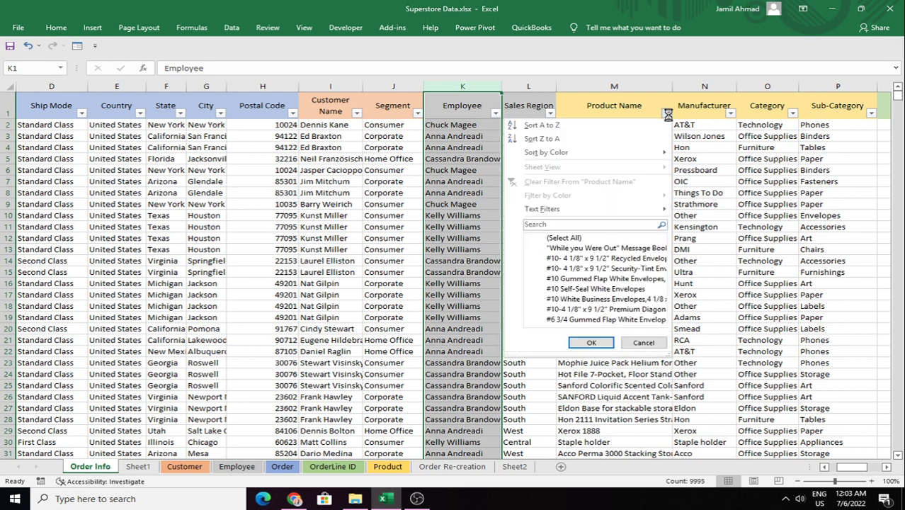
pyautogui.scroll(-10, 605, 267)
pyautogui.scroll(-15, 606, 267)
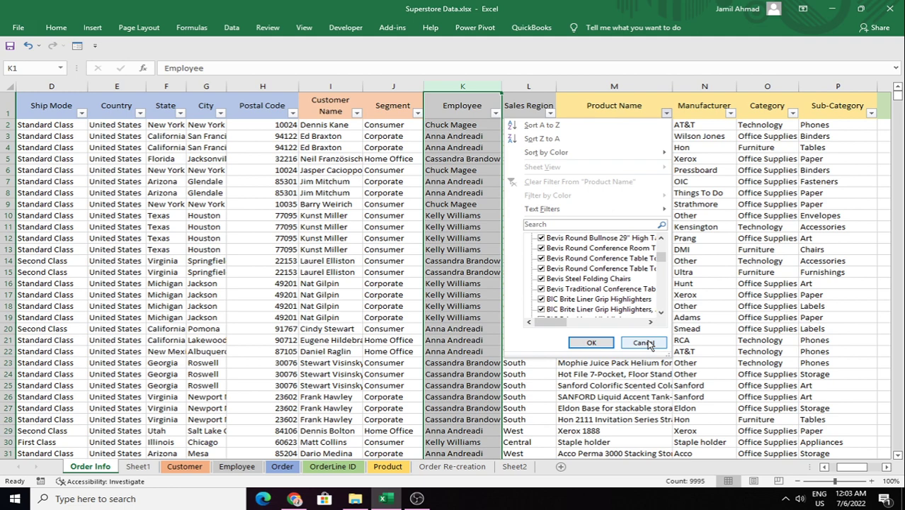
pyautogui.click(645, 343)
# Step: Filter the Manufacturer column to 3M only
pyautogui.click(730, 113)
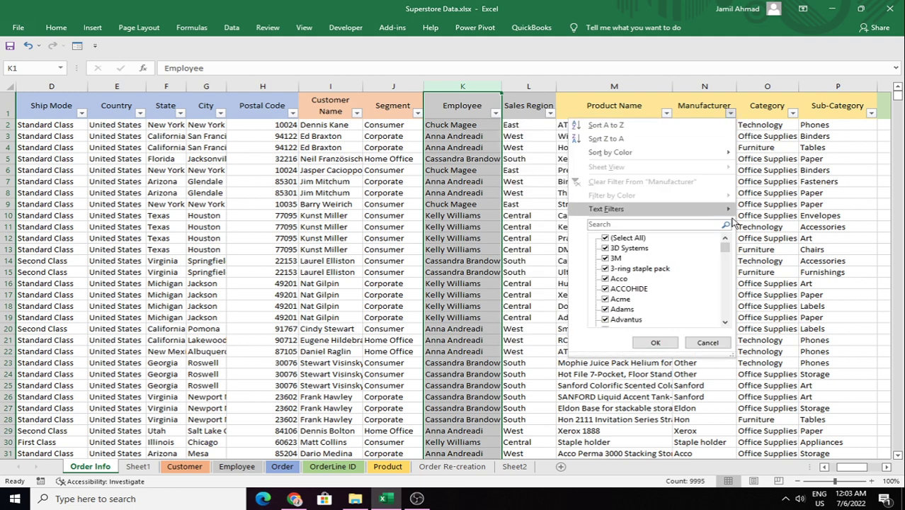
pyautogui.moveTo(729, 252)
pyautogui.mouseDown()
pyautogui.moveTo(727, 316)
pyautogui.moveTo(734, 236)
pyautogui.mouseUp()
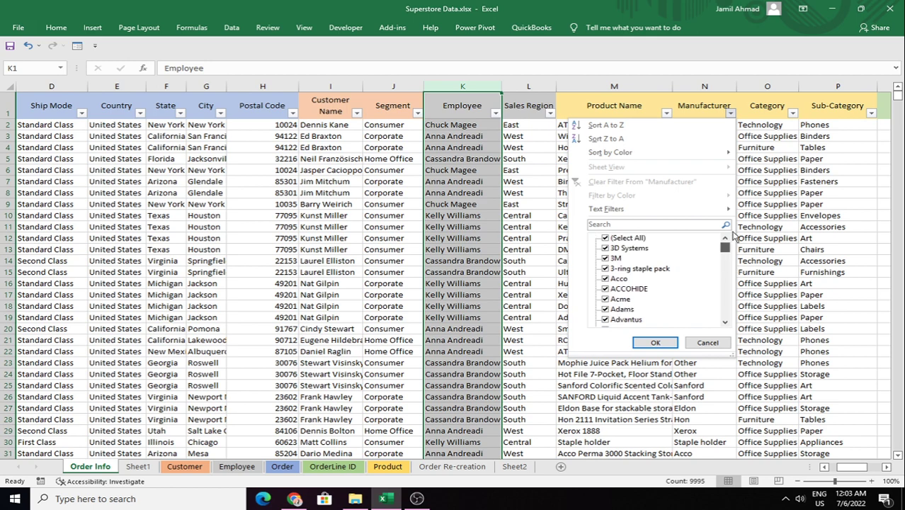
pyautogui.click(608, 239)
pyautogui.click(606, 259)
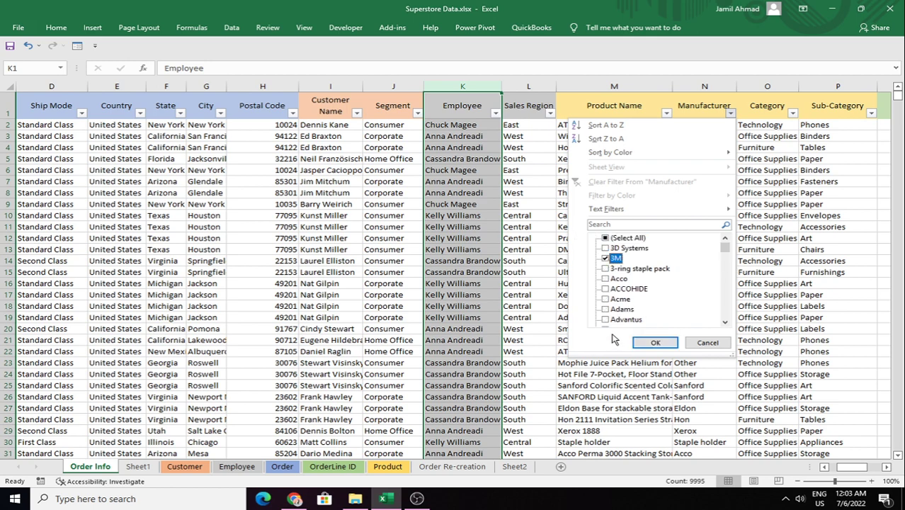
pyautogui.click(656, 343)
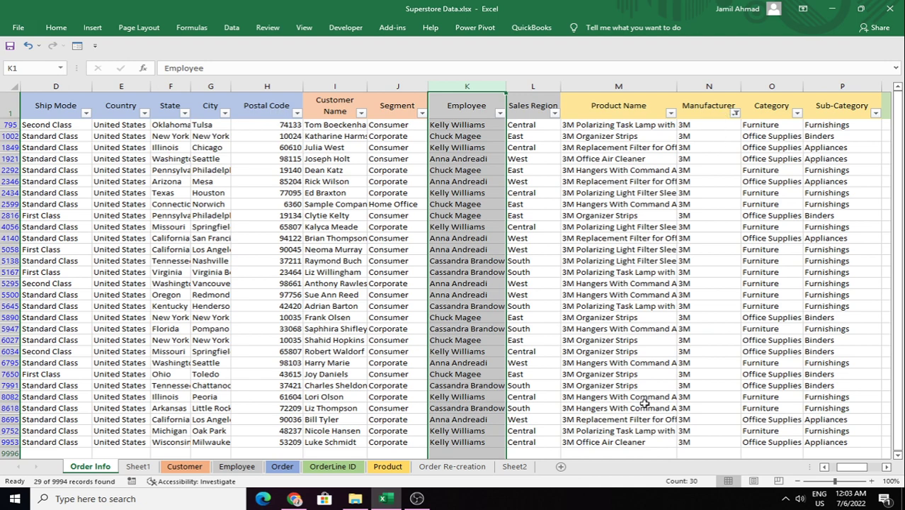
# Step: Filter the Manufacturer column to Adams only, replacing the 3M selection
pyautogui.moveTo(862, 468); pyautogui.dragTo(843, 470)
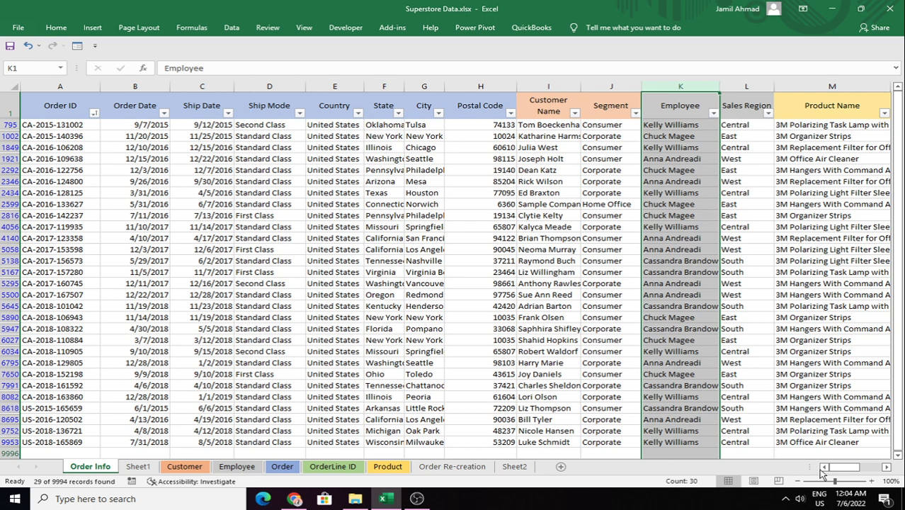
pyautogui.moveTo(836, 472); pyautogui.dragTo(849, 476)
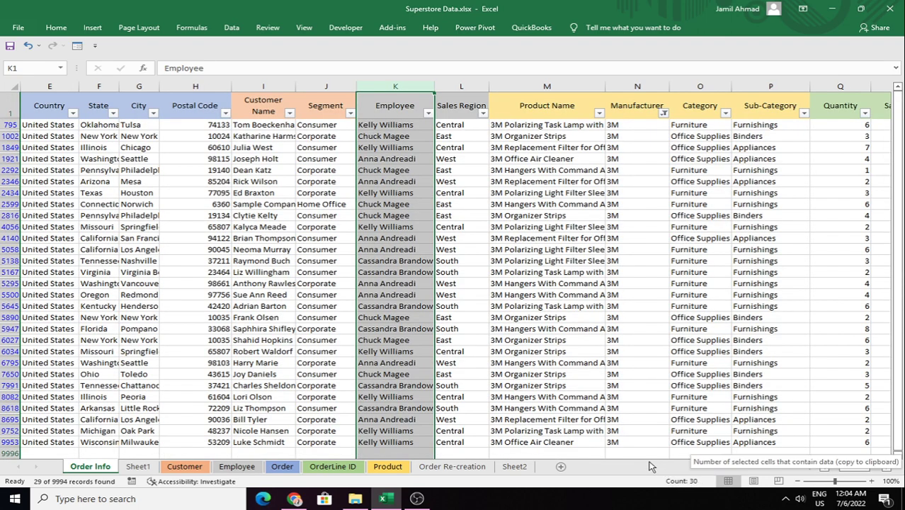
pyautogui.click(664, 115)
pyautogui.click(543, 240)
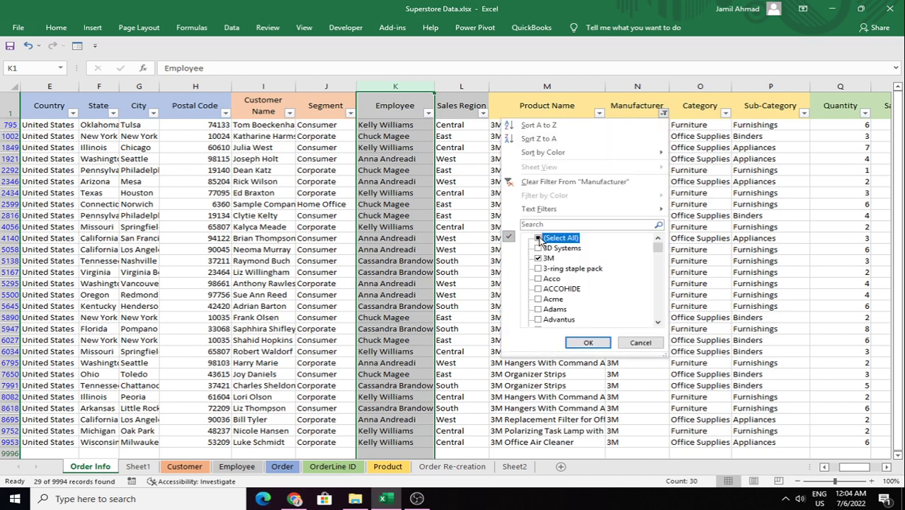
pyautogui.moveTo(660, 247); pyautogui.dragTo(659, 240)
pyautogui.click(540, 241)
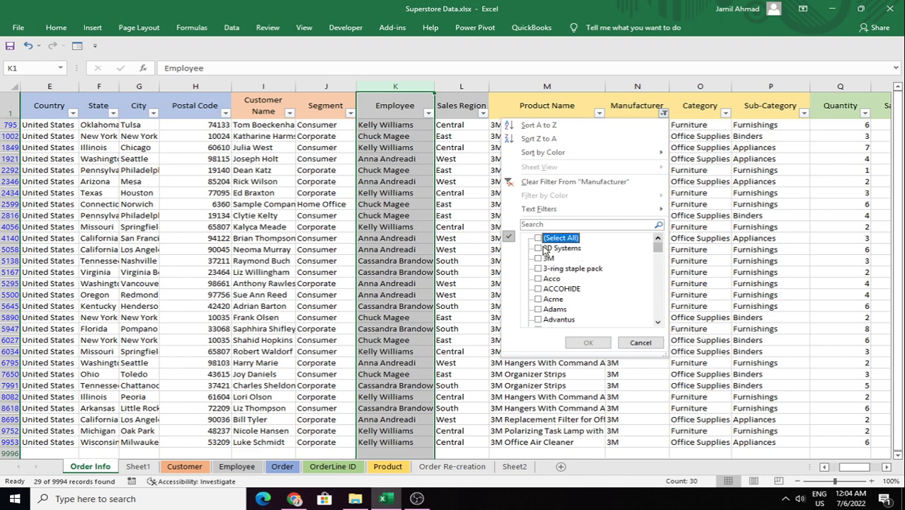
pyautogui.click(538, 309)
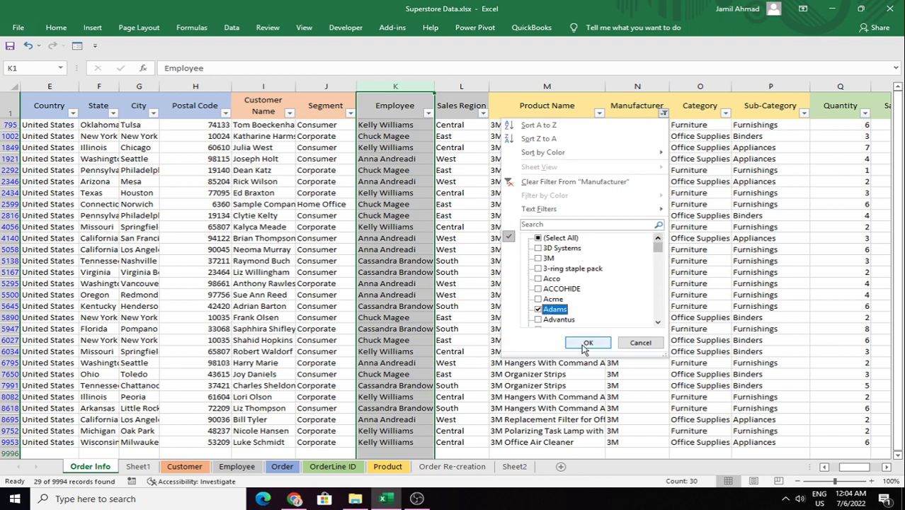
pyautogui.click(588, 343)
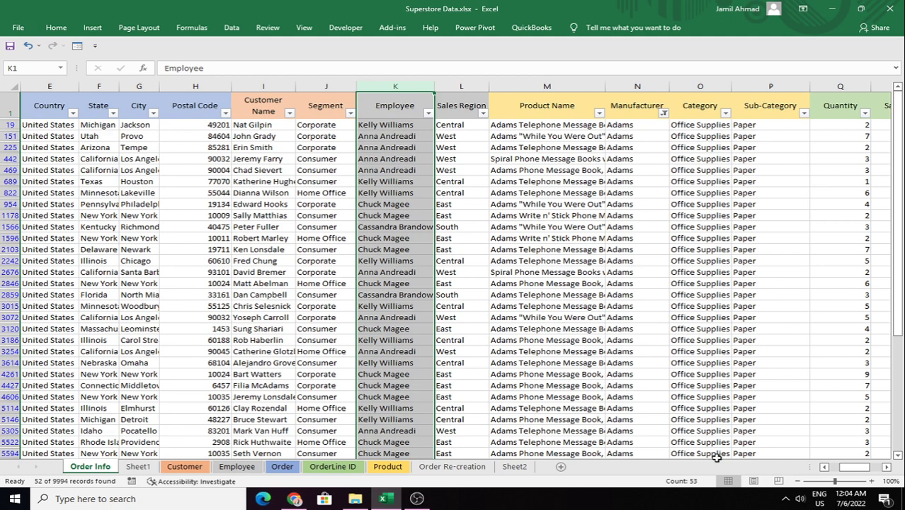
# Step: Reset the Manufacturer filter to include all manufacturers
pyautogui.click(664, 117)
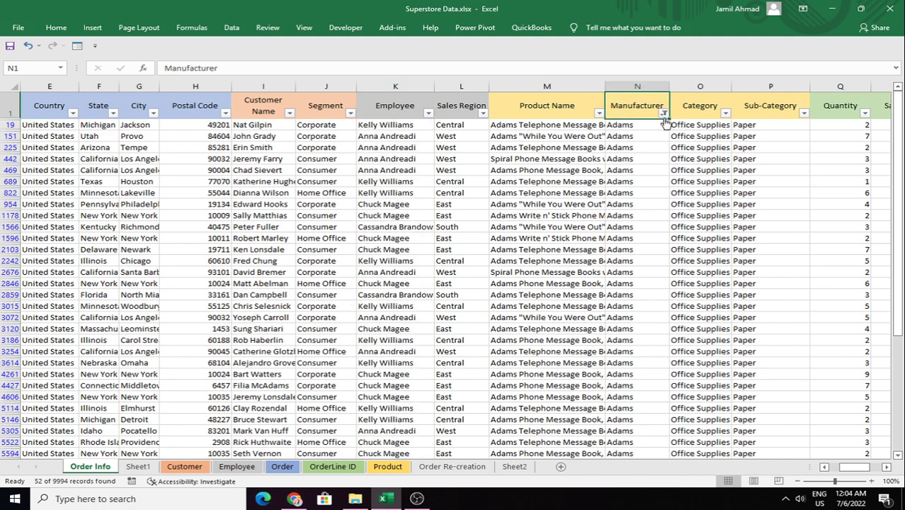
pyautogui.click(664, 113)
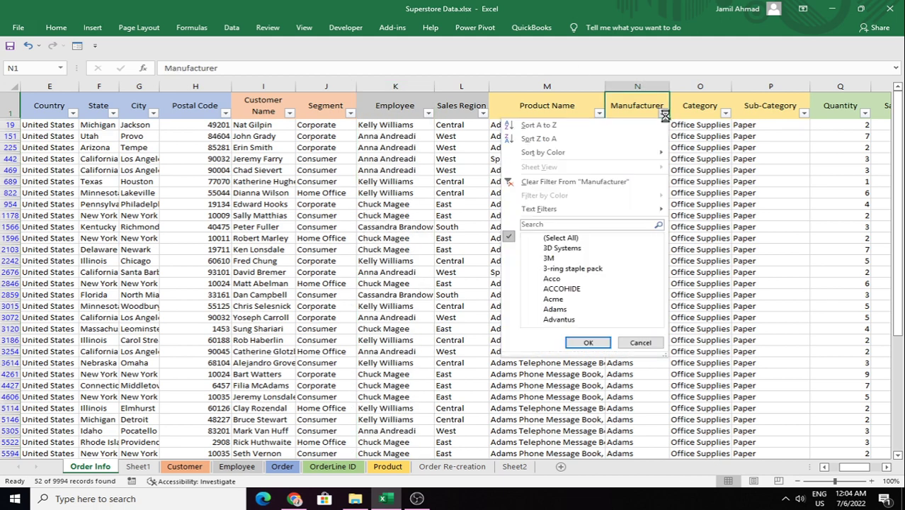
pyautogui.click(540, 239)
pyautogui.click(588, 343)
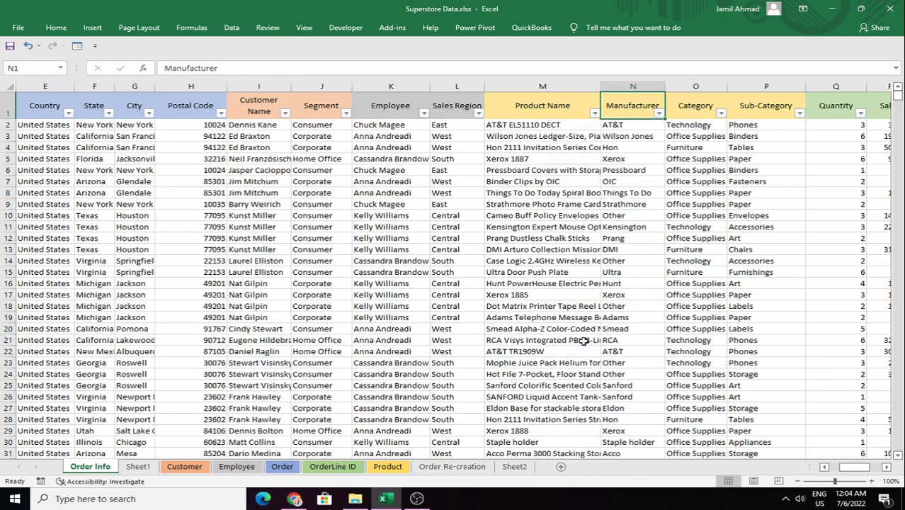
# Step: Look through the remaining column headers from Category and Sub-Category to Quantity, Sales, Discount, Profit and Profit Ratio
pyautogui.hscroll(4, 850, 469)
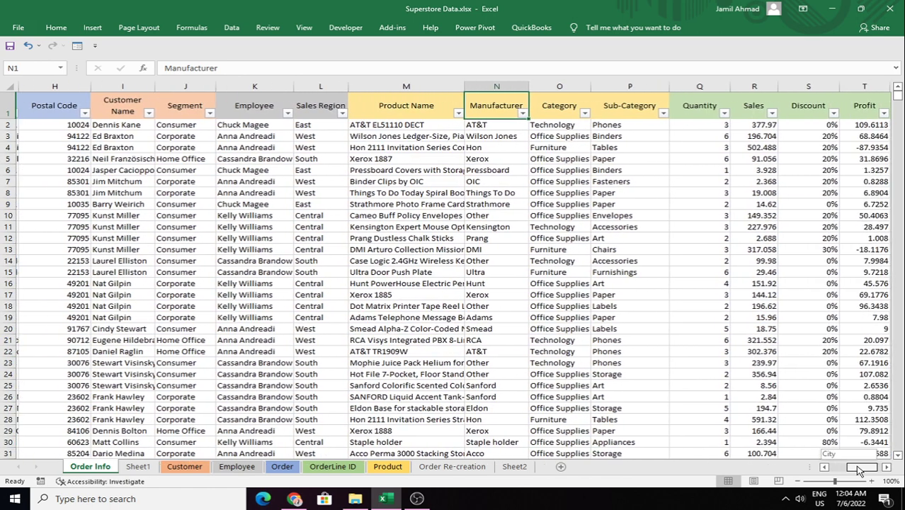
pyautogui.click(498, 107)
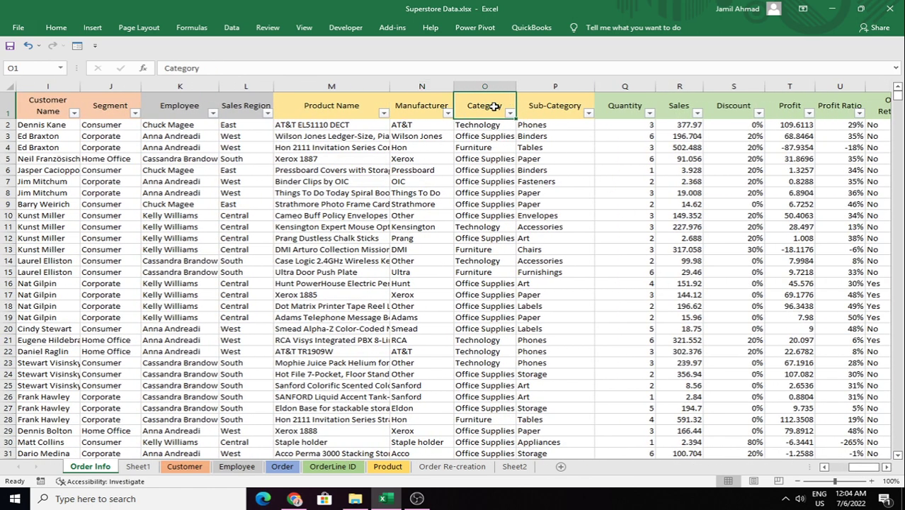
pyautogui.click(560, 105)
pyautogui.click(630, 105)
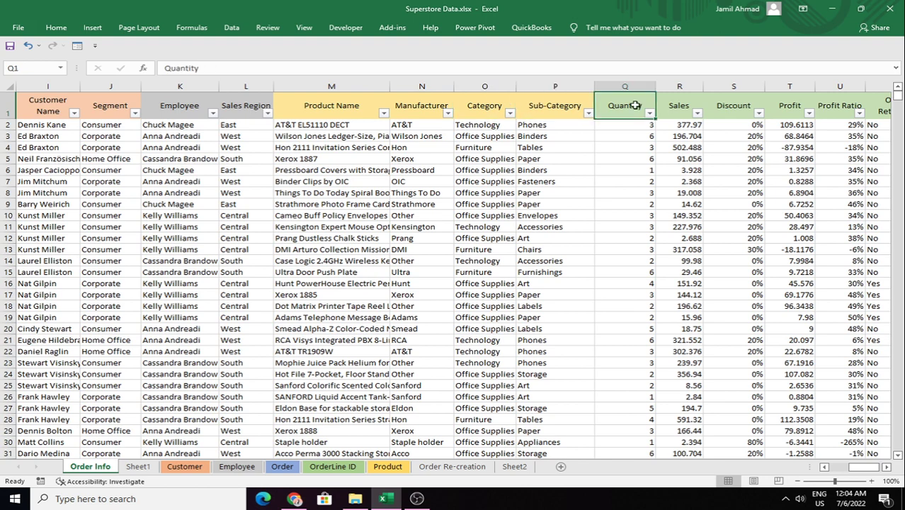
pyautogui.click(682, 108)
pyautogui.click(741, 112)
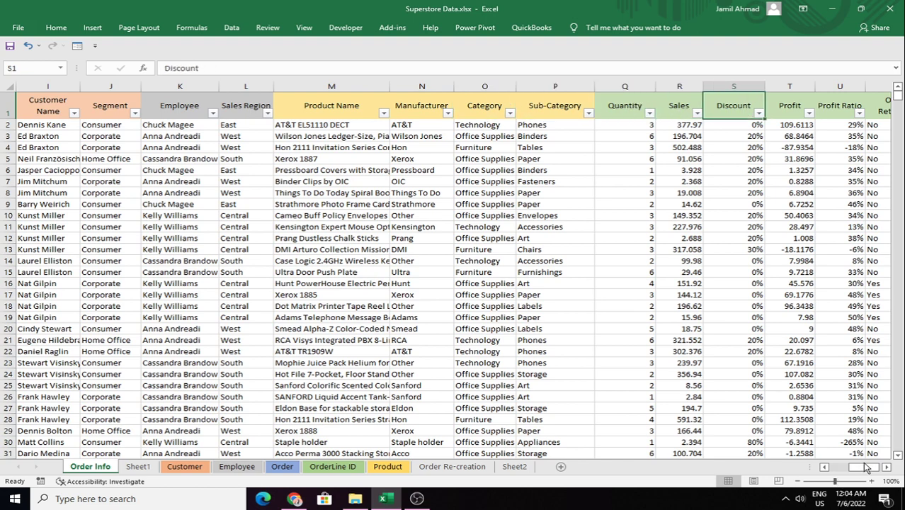
pyautogui.moveTo(868, 467); pyautogui.dragTo(882, 474)
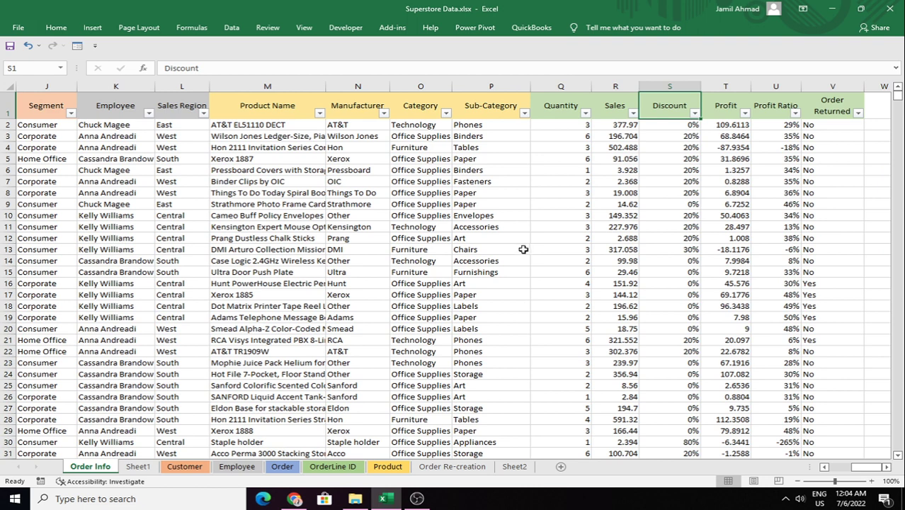
pyautogui.click(775, 112)
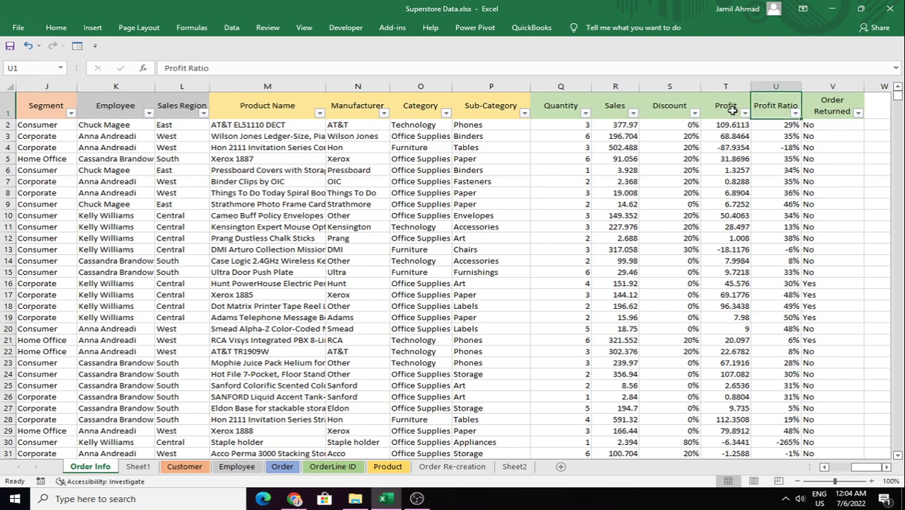
pyautogui.click(730, 110)
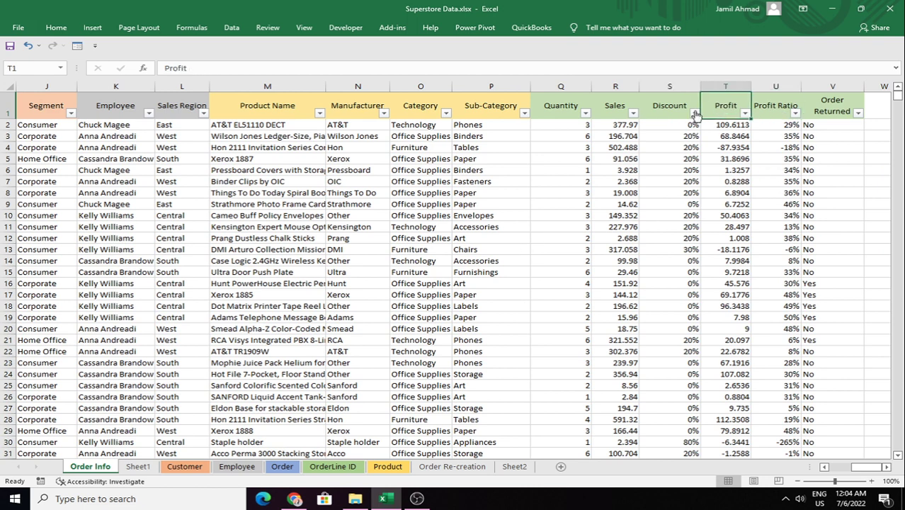
# Step: Filter the Profit Ratio column to -275% and -270% and select the whole column to check the record count
pyautogui.click(773, 118)
pyautogui.click(795, 114)
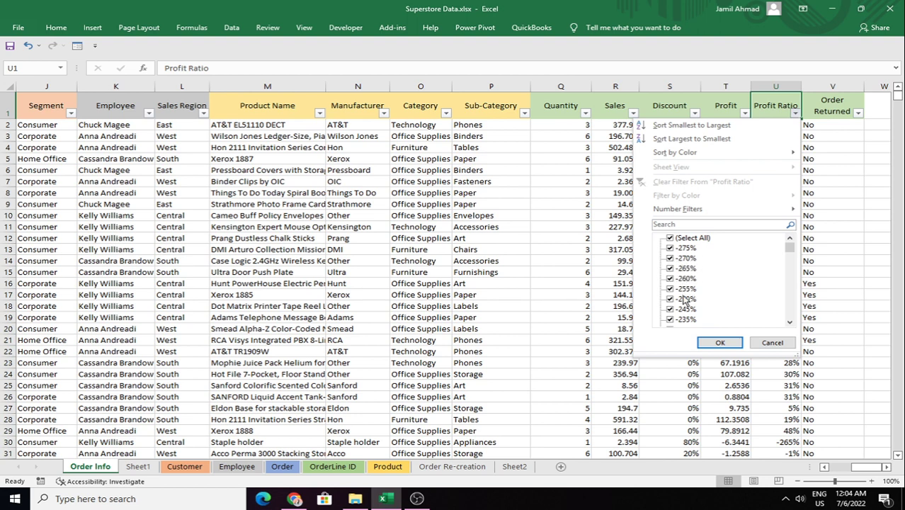
pyautogui.click(670, 239)
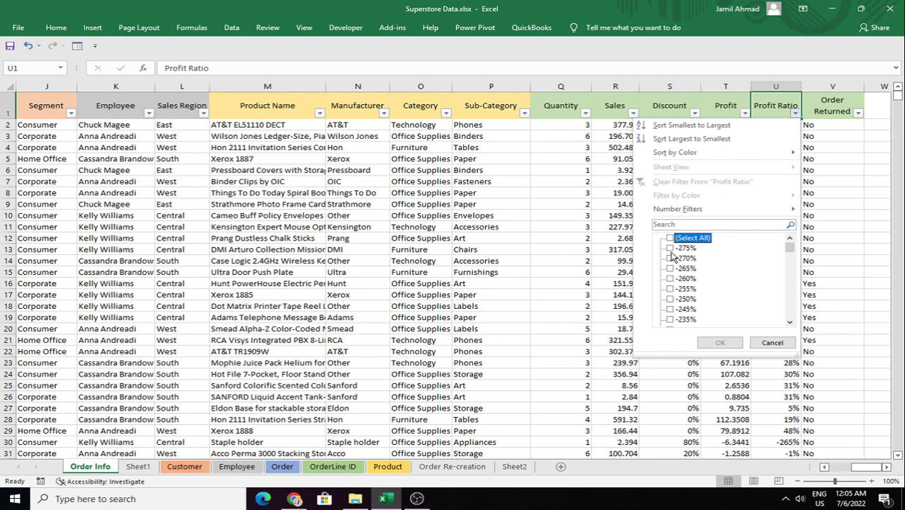
pyautogui.click(671, 249)
pyautogui.click(671, 258)
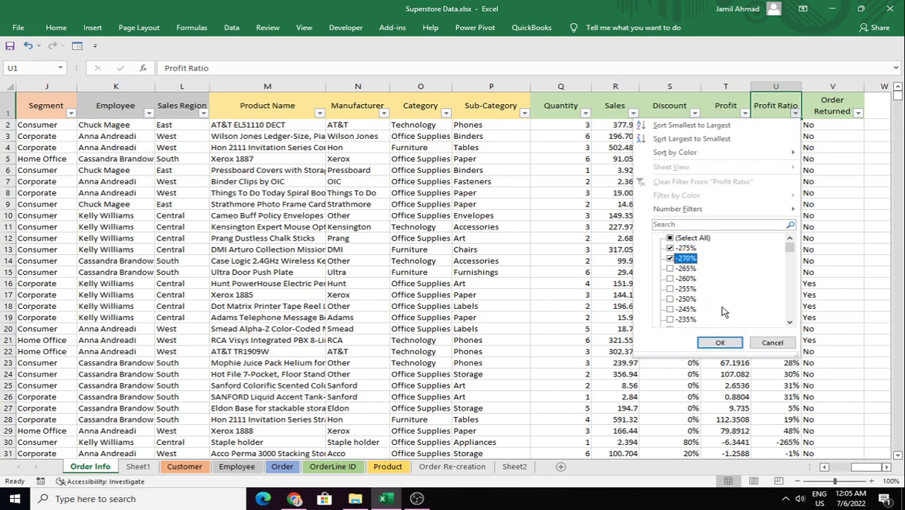
pyautogui.click(721, 343)
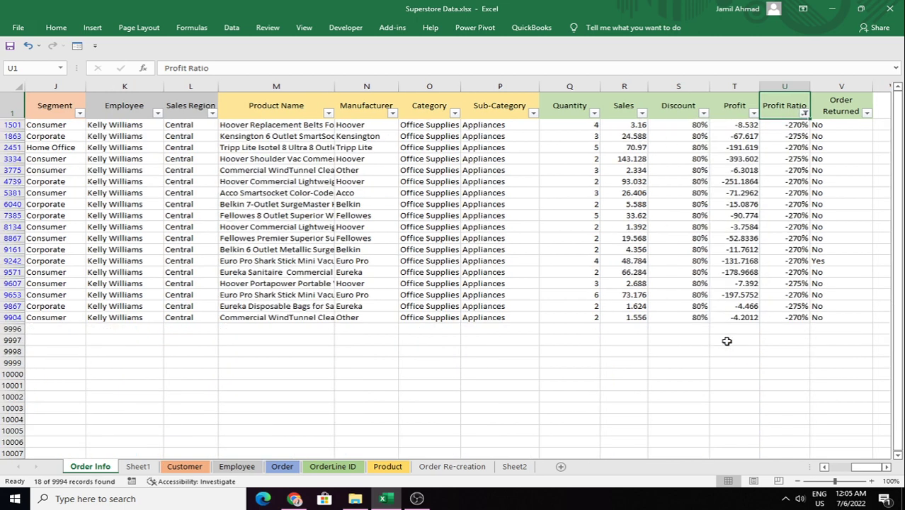
pyautogui.click(789, 86)
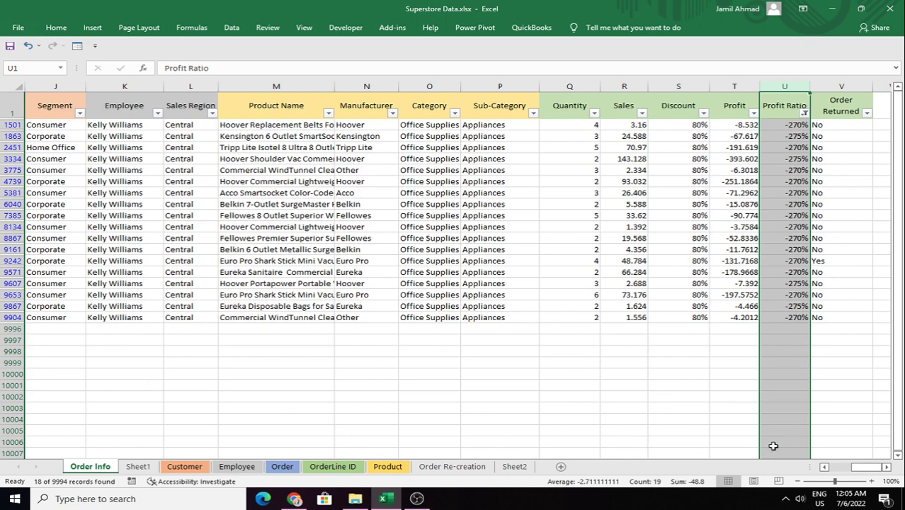
# Step: Reset the Profit Ratio filter to include all values
pyautogui.moveTo(878, 468)
pyautogui.mouseDown()
pyautogui.moveTo(836, 473)
pyautogui.moveTo(872, 475)
pyautogui.mouseUp()
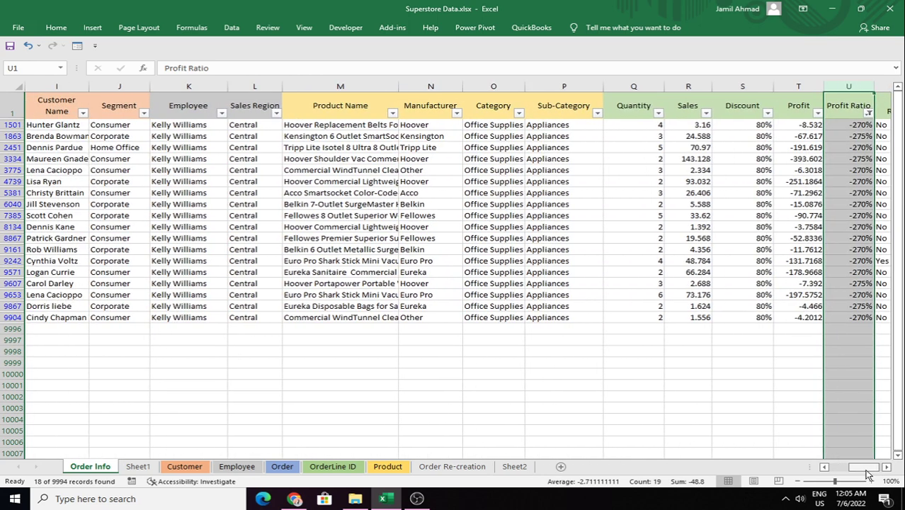
pyautogui.click(869, 112)
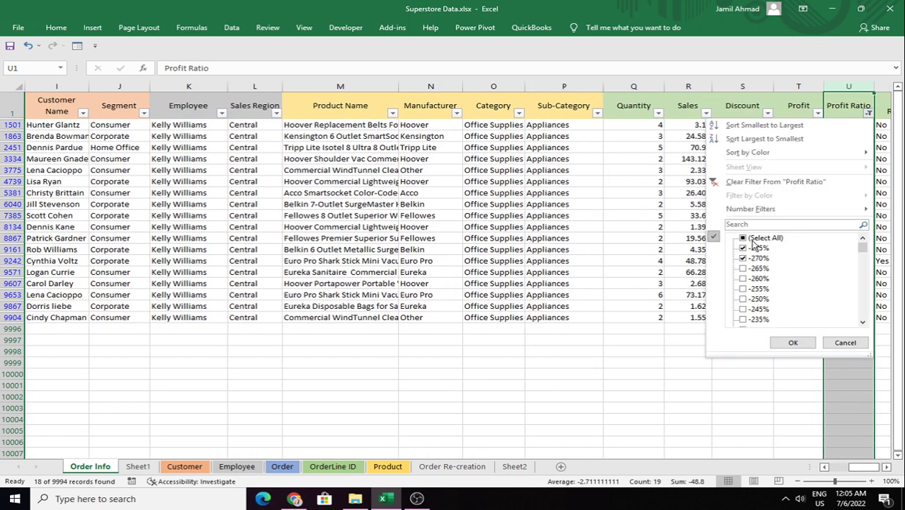
pyautogui.click(744, 239)
pyautogui.click(794, 342)
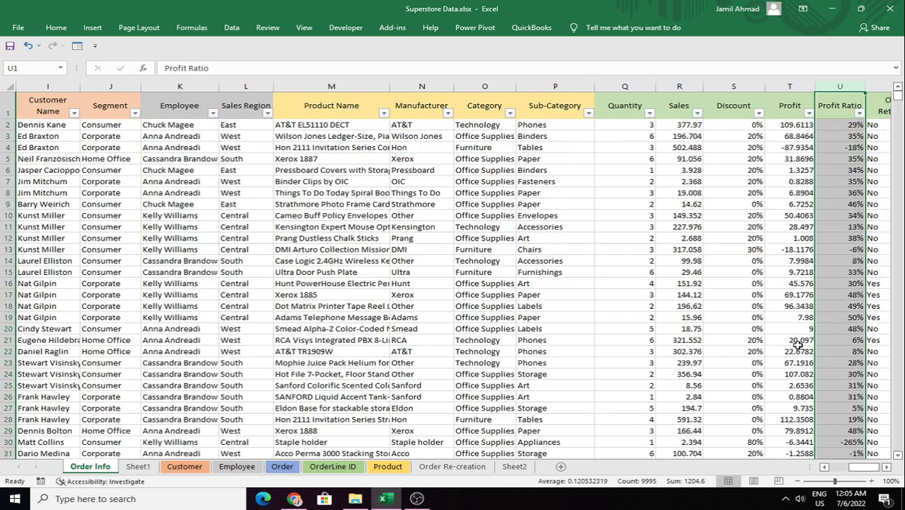
pyautogui.click(417, 289)
pyautogui.click(323, 287)
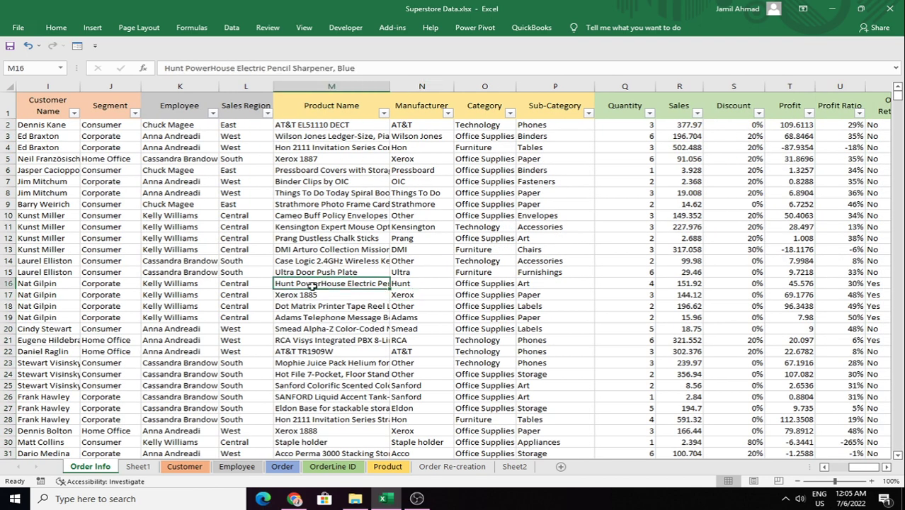
pyautogui.click(117, 296)
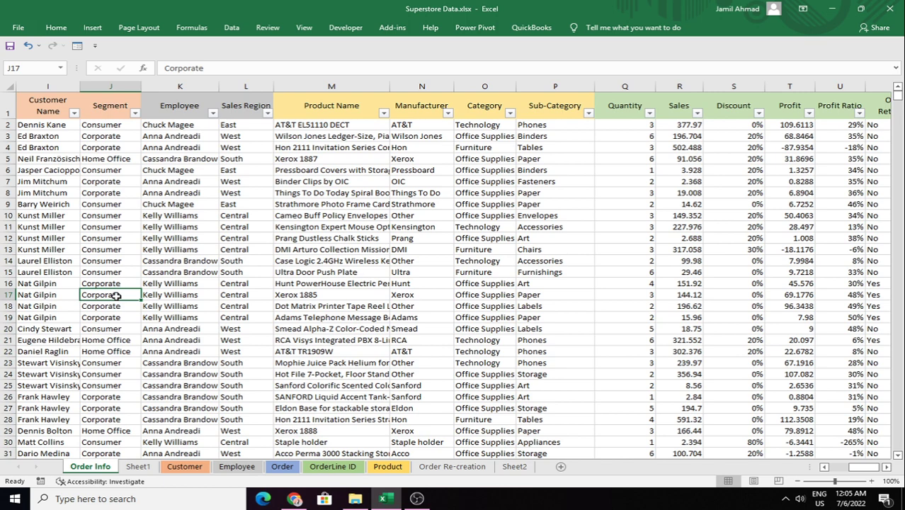
pyautogui.click(71, 292)
pyautogui.moveTo(866, 468); pyautogui.dragTo(847, 467)
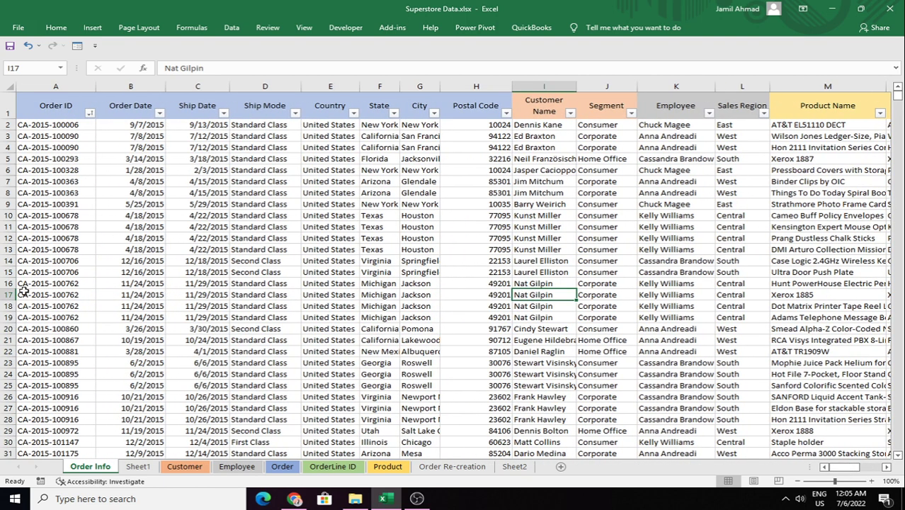